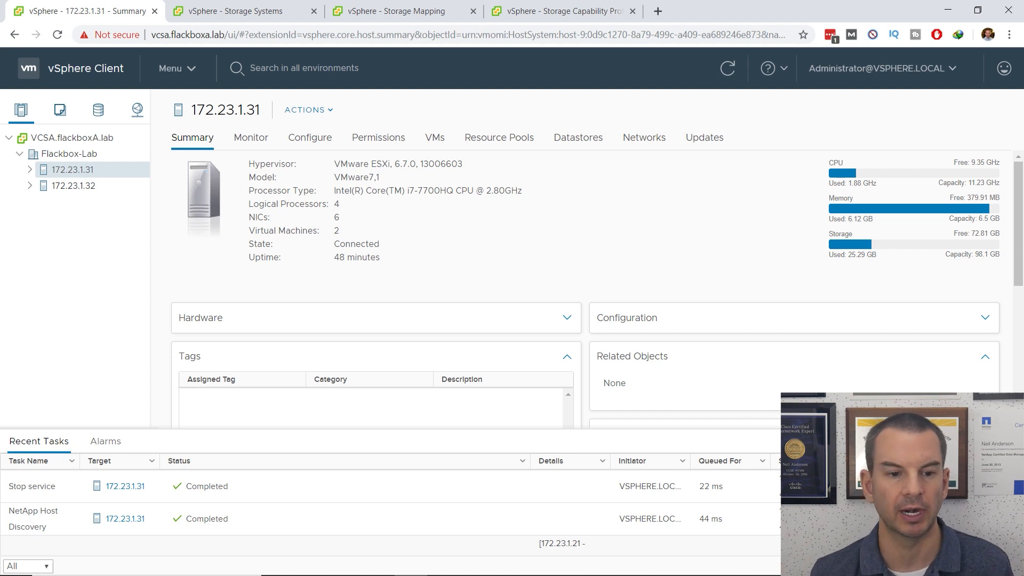
Show the NASvol1 storage inventory, then the Storage Systems list with cluster2's SAN and NAS SVMs
left_click(99, 112)
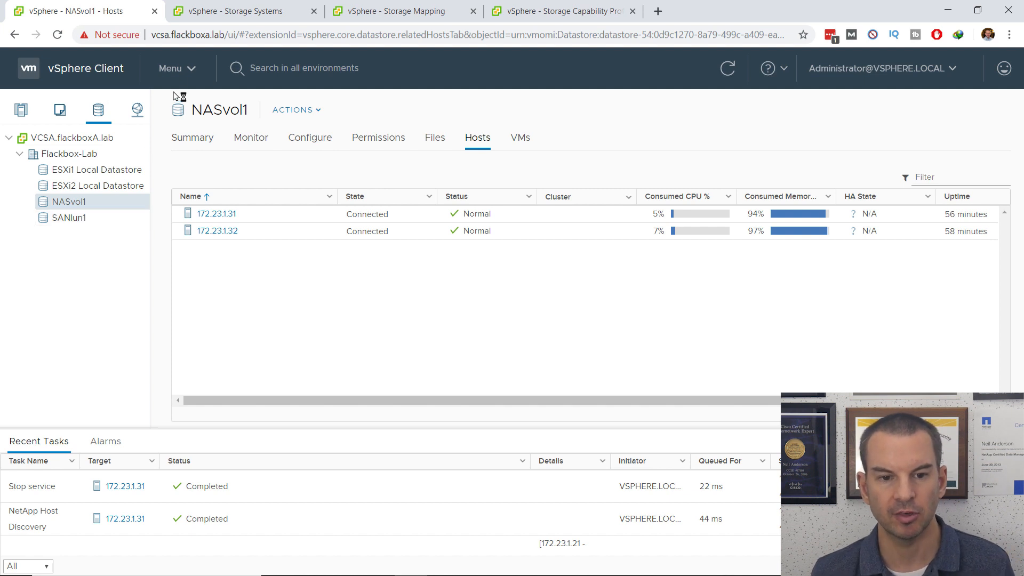
left_click(218, 20)
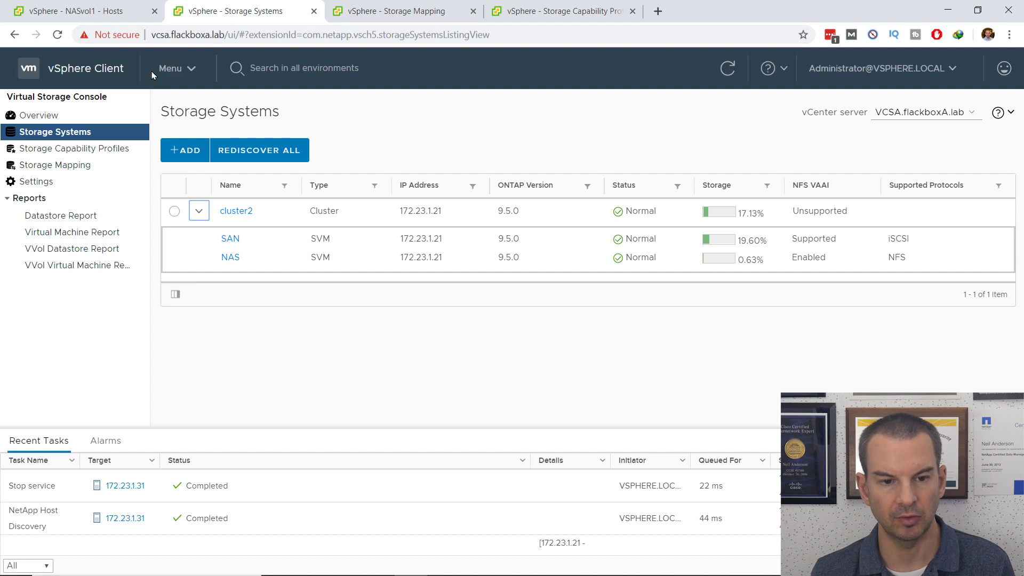
View the Storage Mapping for NASvol1 and SANlun1, then the storage capability profiles list
left_click(195, 73)
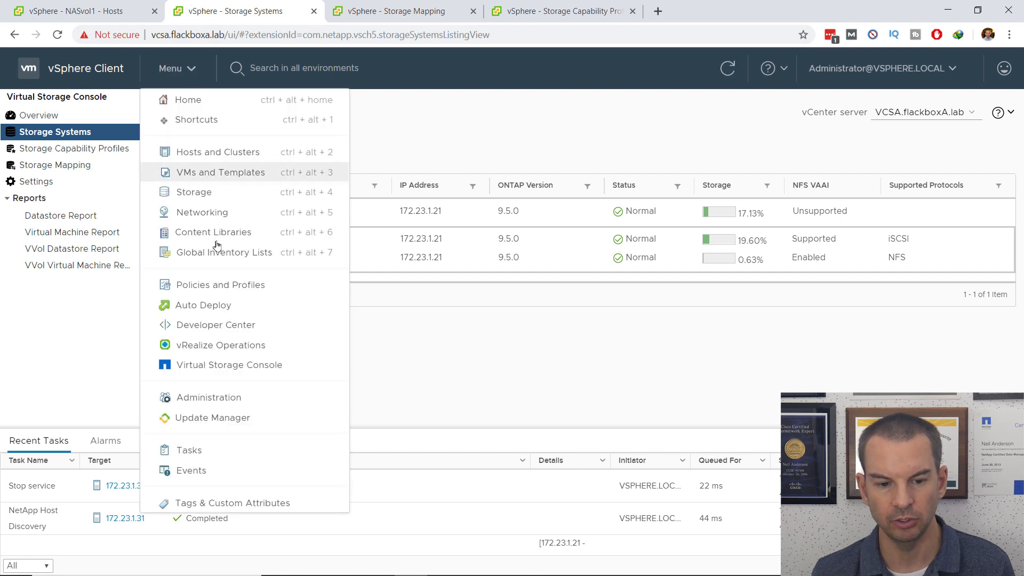
left_click(92, 353)
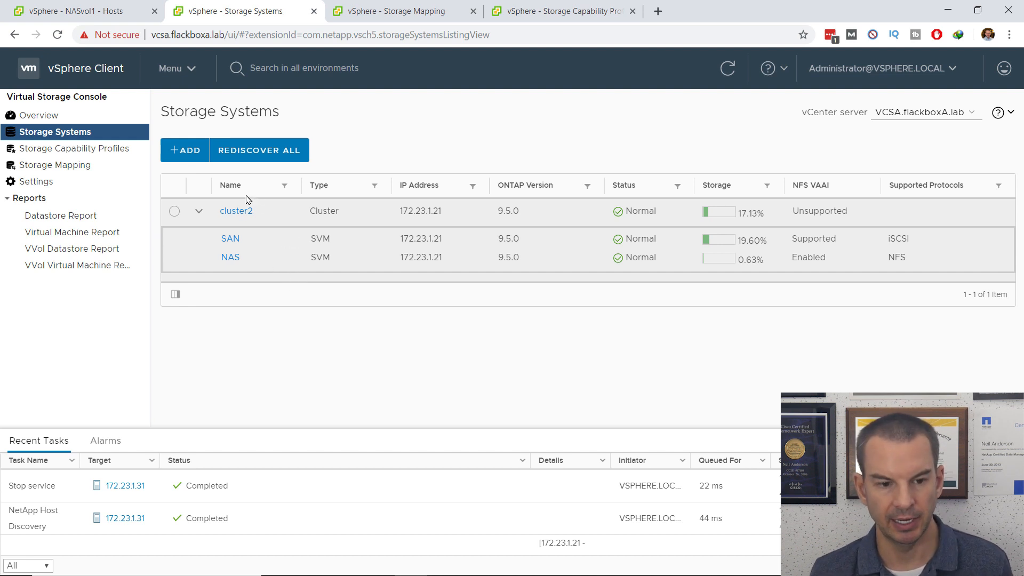
left_click(424, 10)
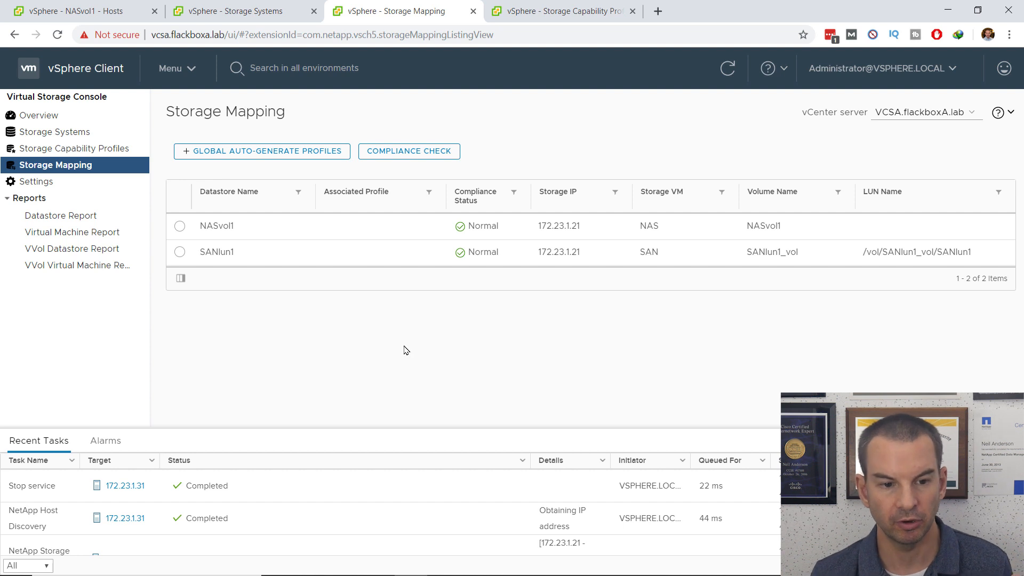
left_click(558, 15)
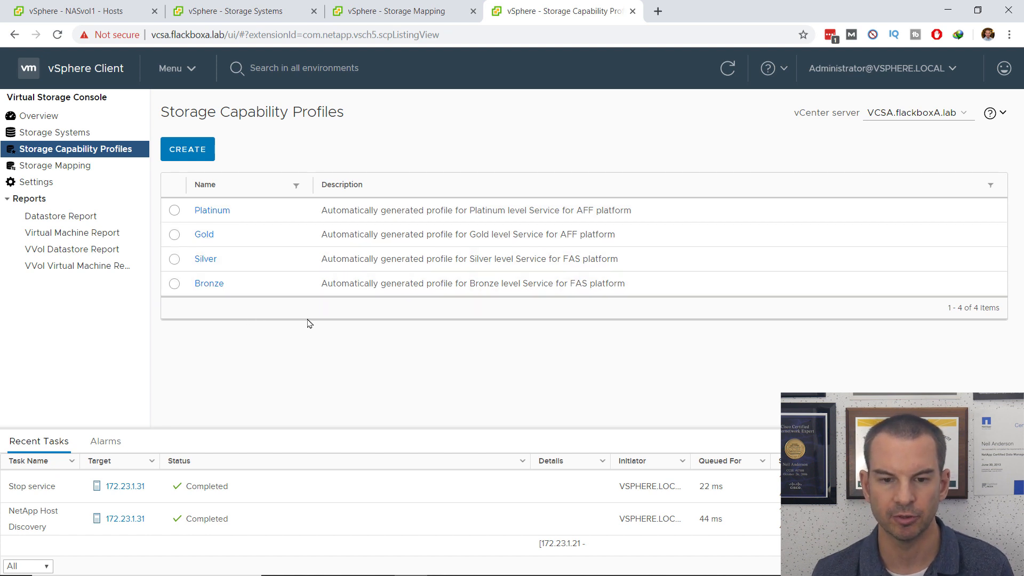
Compare Storage Mapping with the Platinum, Gold, Silver and Bronze profiles, then start creating a new profile
left_click(387, 14)
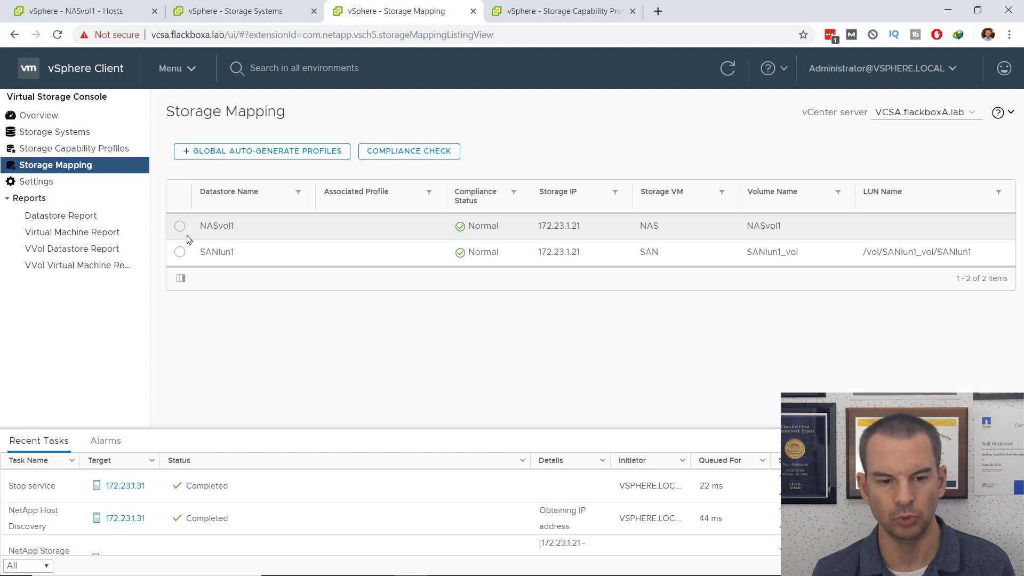
left_click(546, 15)
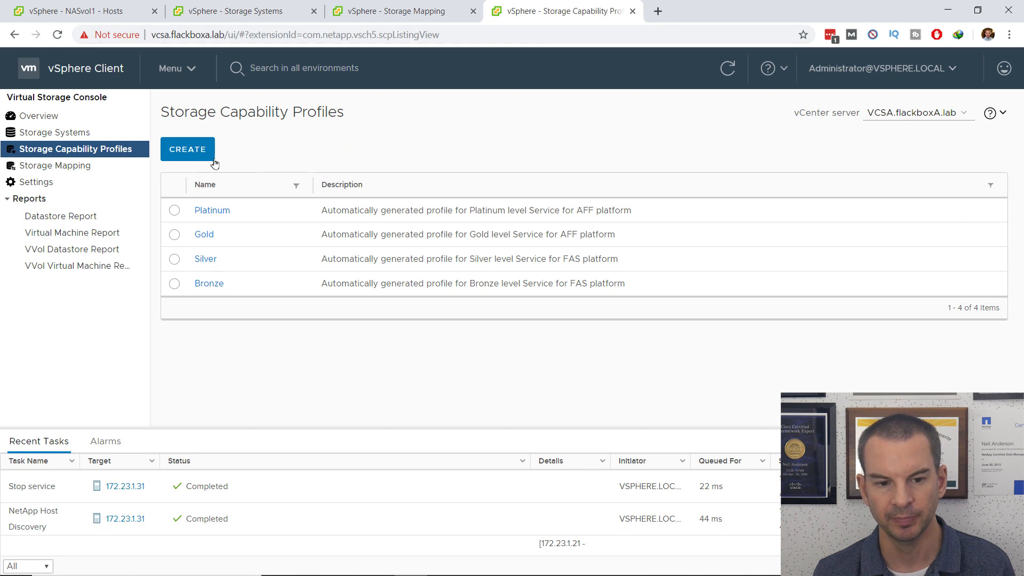
left_click(196, 154)
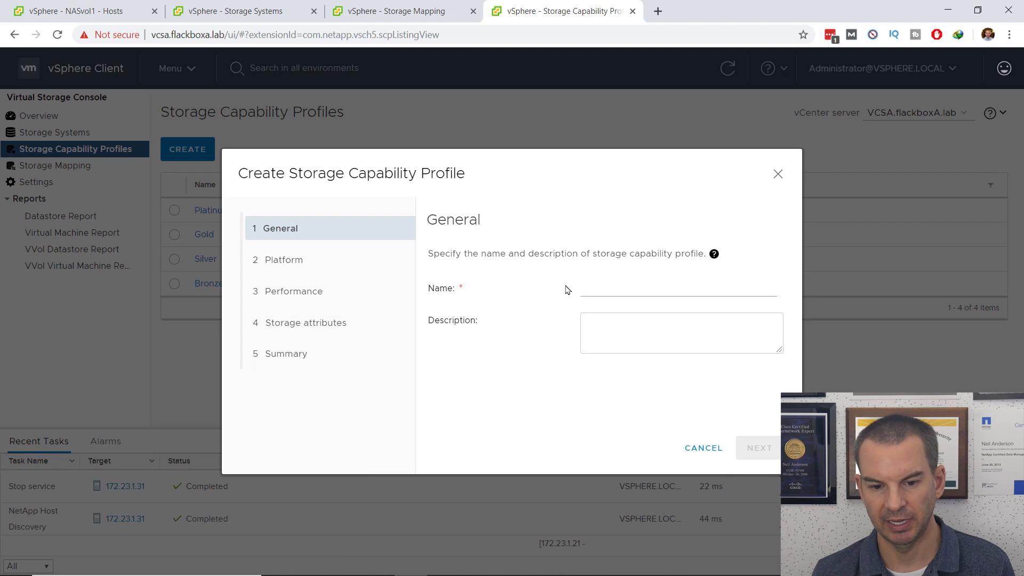
left_click(642, 293)
type("demo")
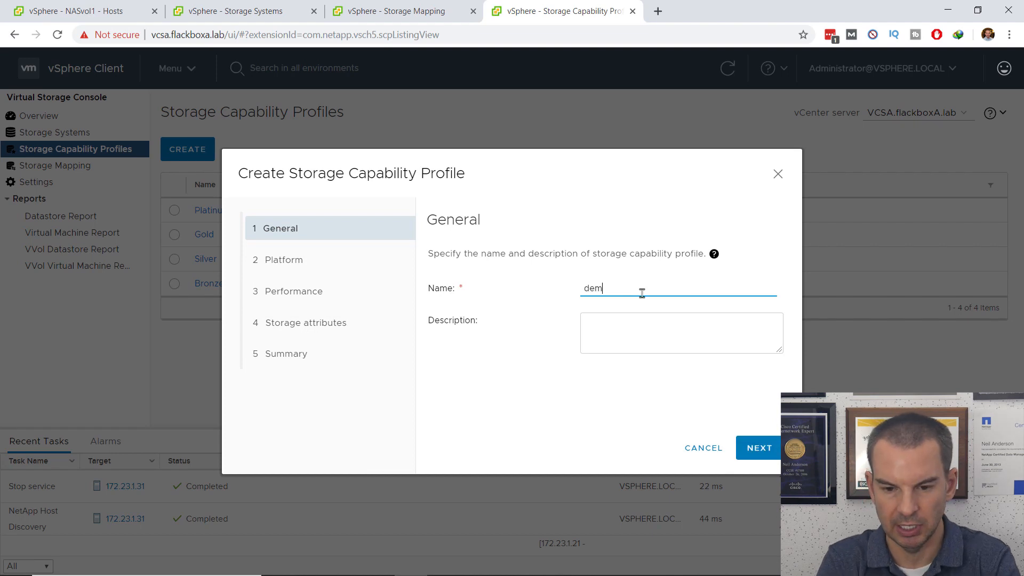
left_click(759, 451)
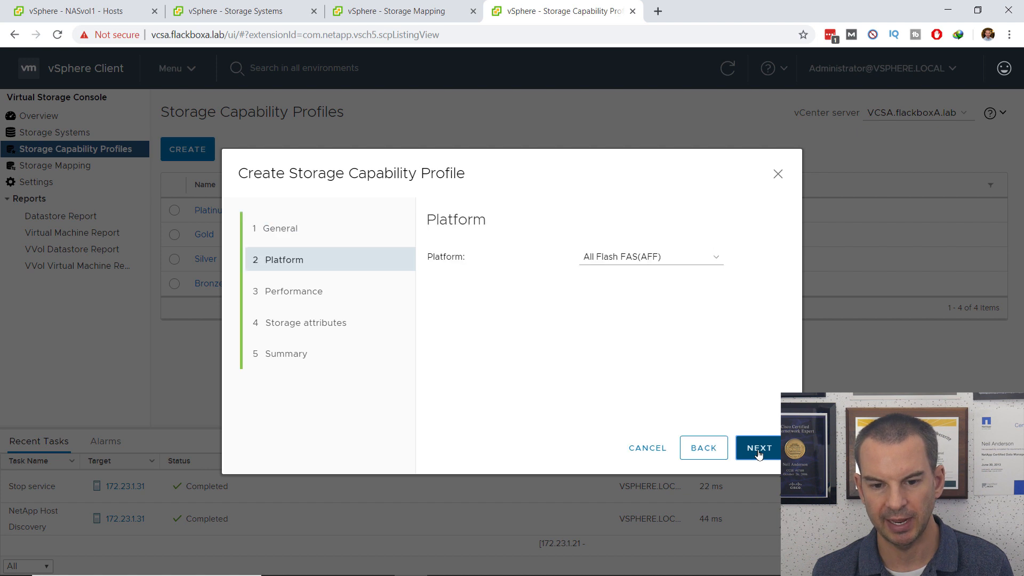
left_click(633, 264)
left_click(645, 287)
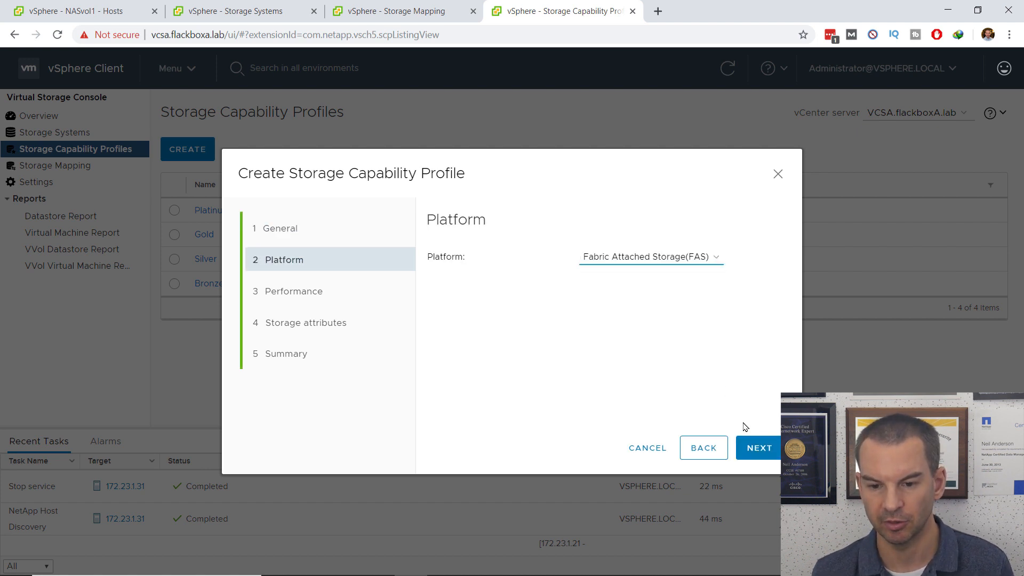
left_click(761, 450)
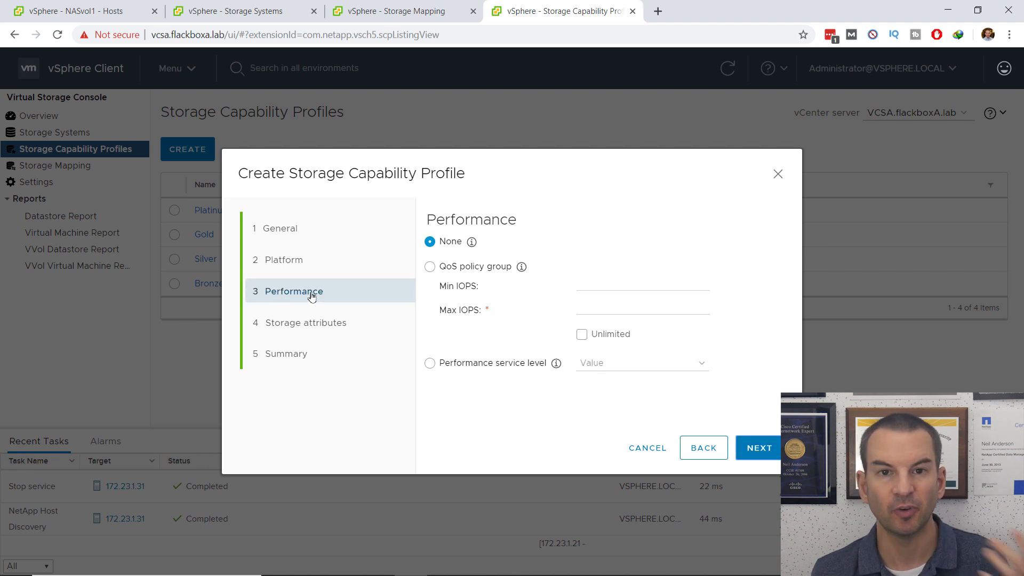
left_click(759, 449)
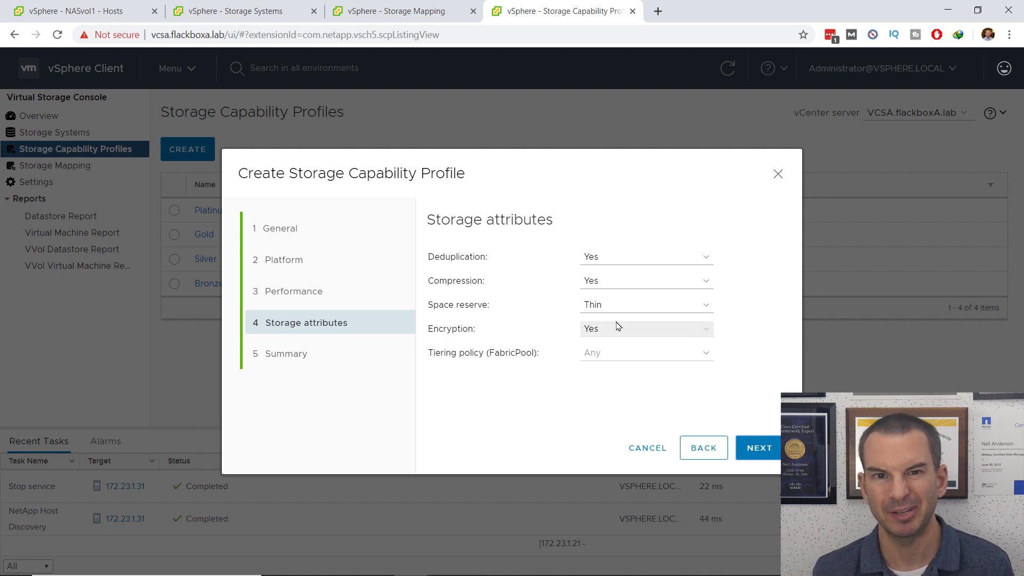
left_click(646, 449)
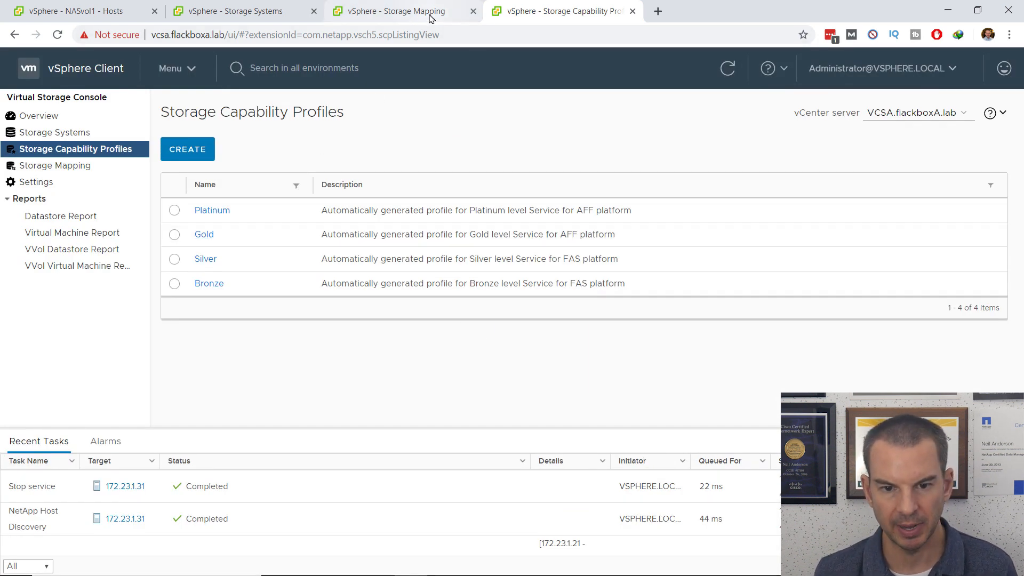
Globally auto-generate profiles, mapping NASvol1 to Thick_FAS and SANlun1 to Thin_FAS
left_click(396, 12)
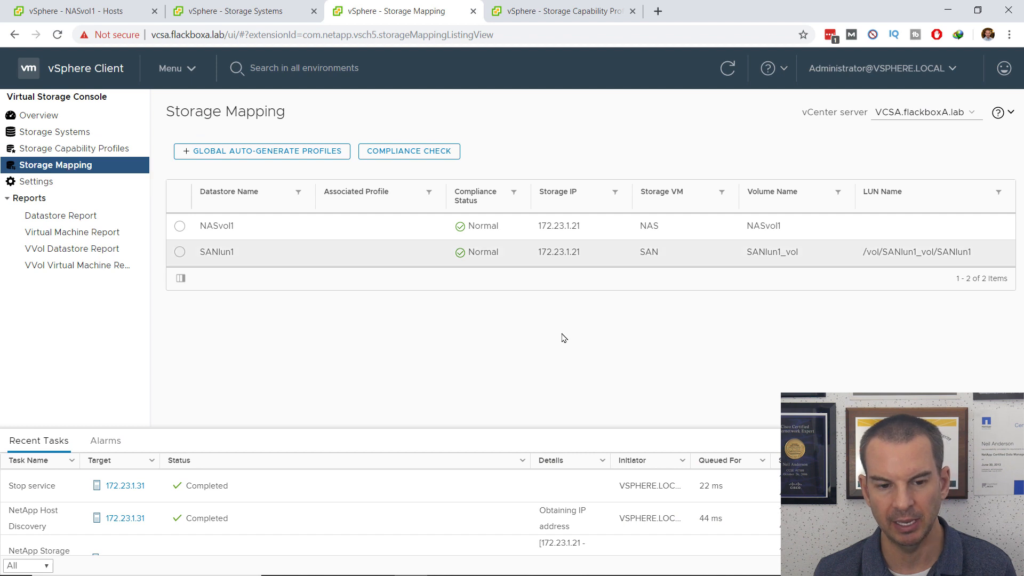
left_click(180, 227)
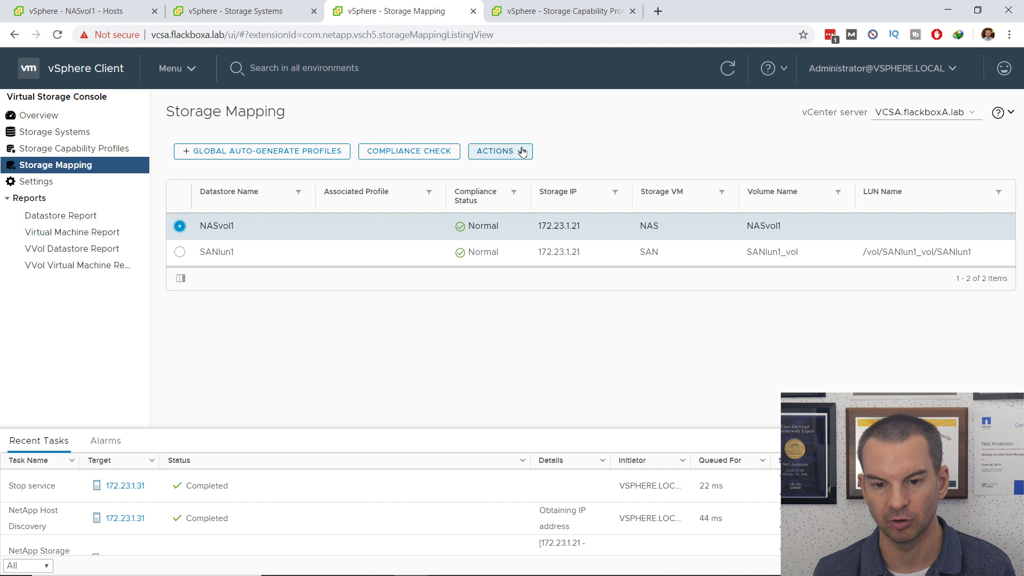
left_click(499, 151)
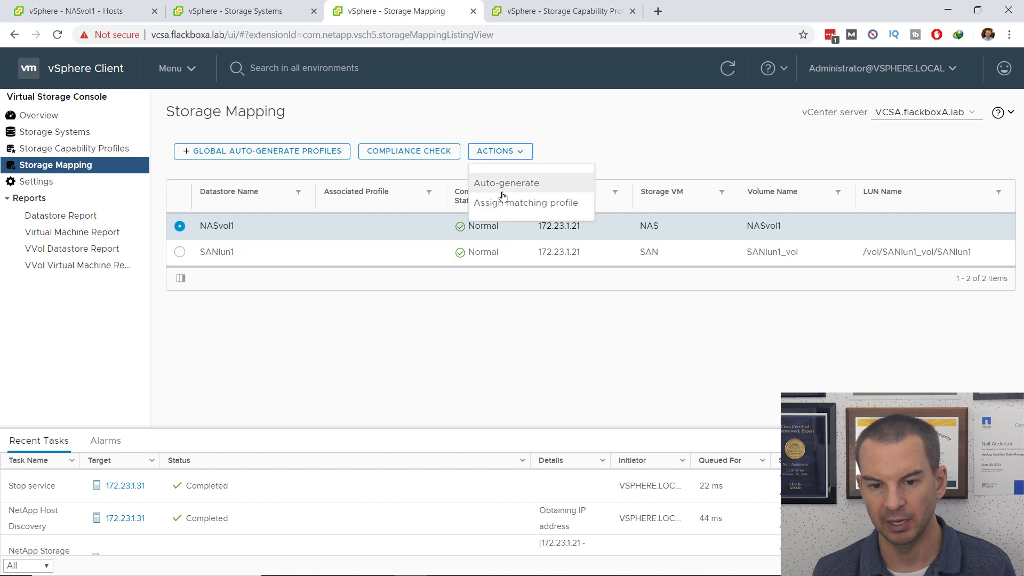
left_click(385, 365)
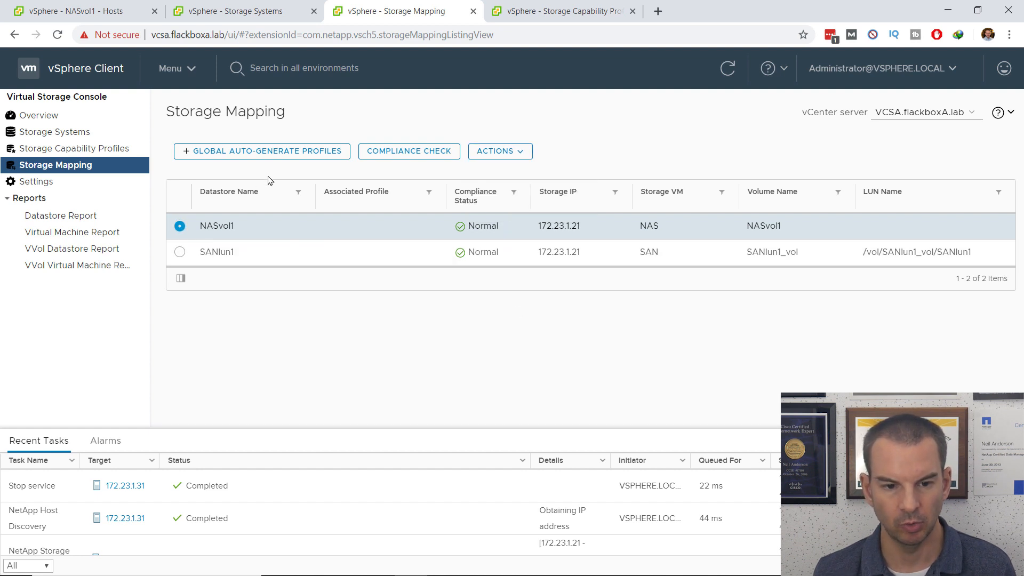
left_click(236, 152)
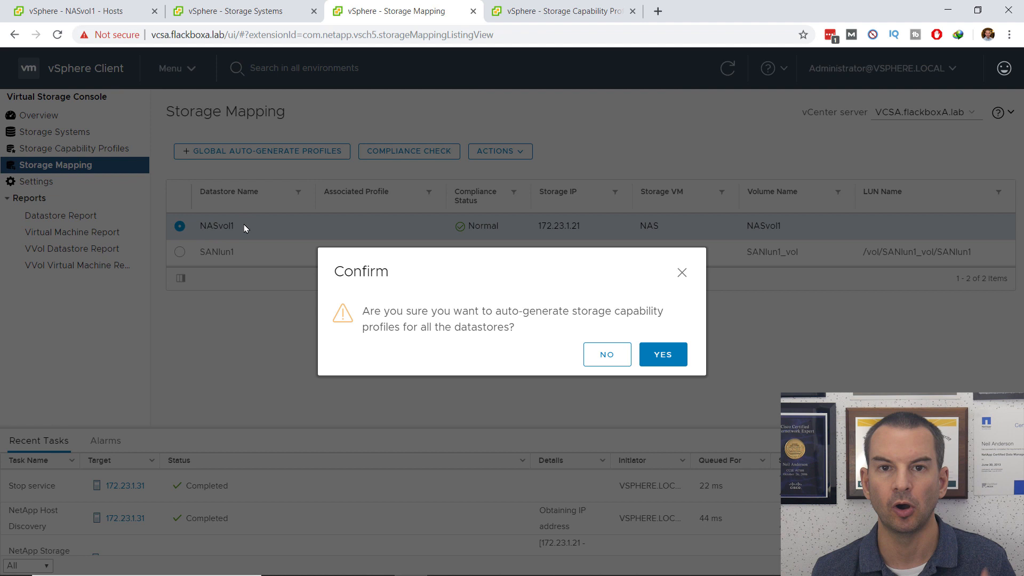
left_click(664, 353)
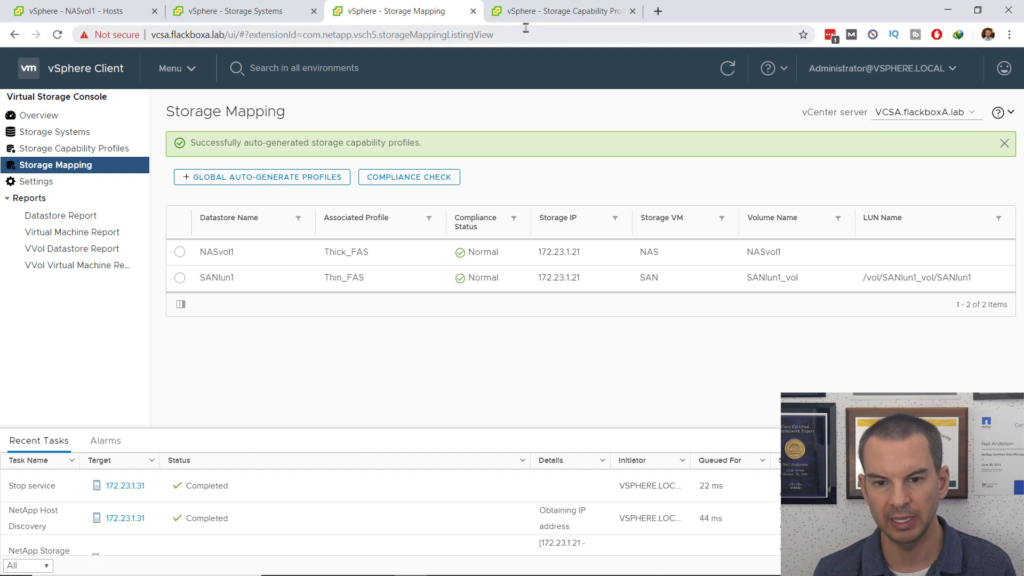
left_click(545, 18)
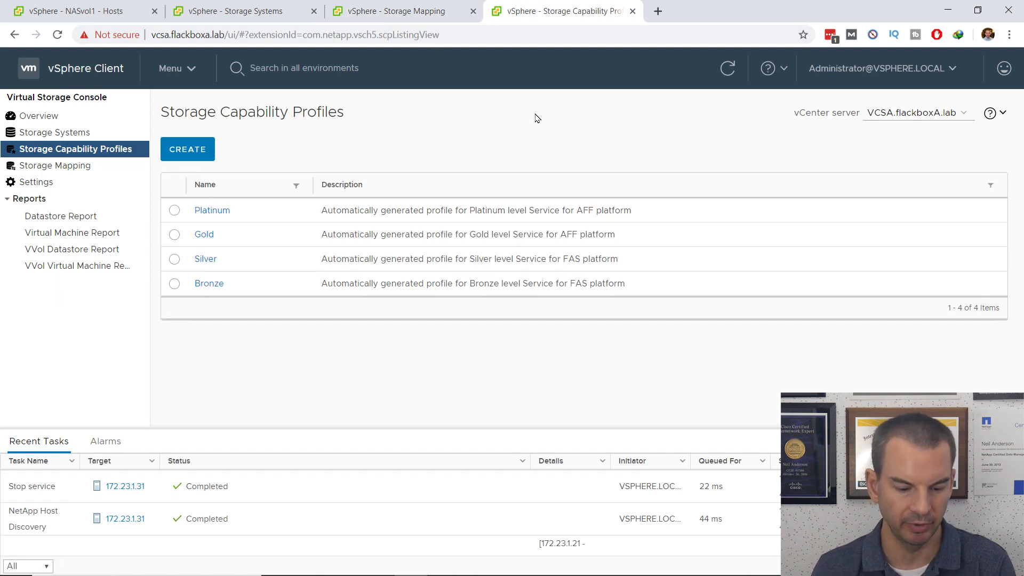
key("F5")
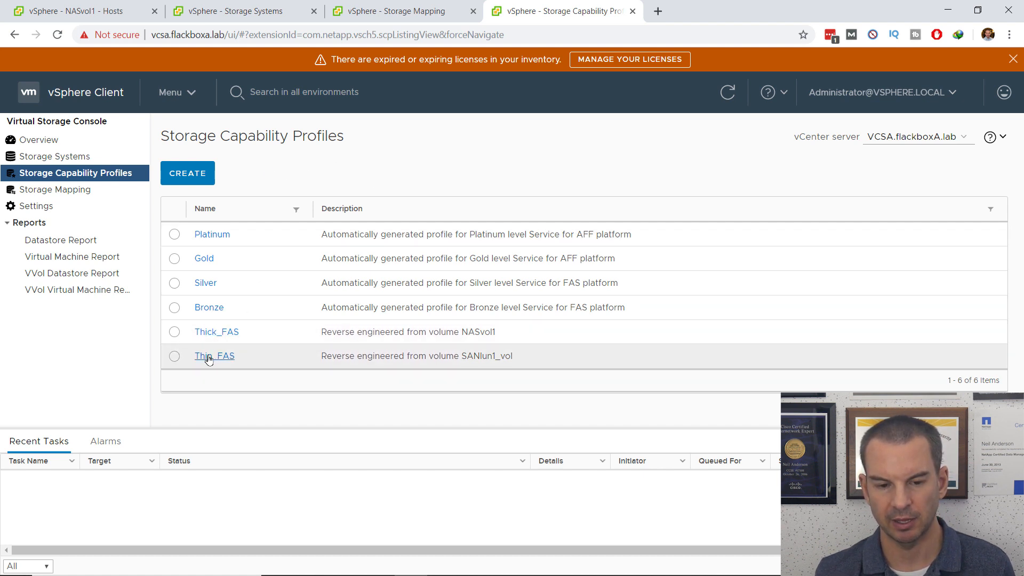
left_click(1013, 58)
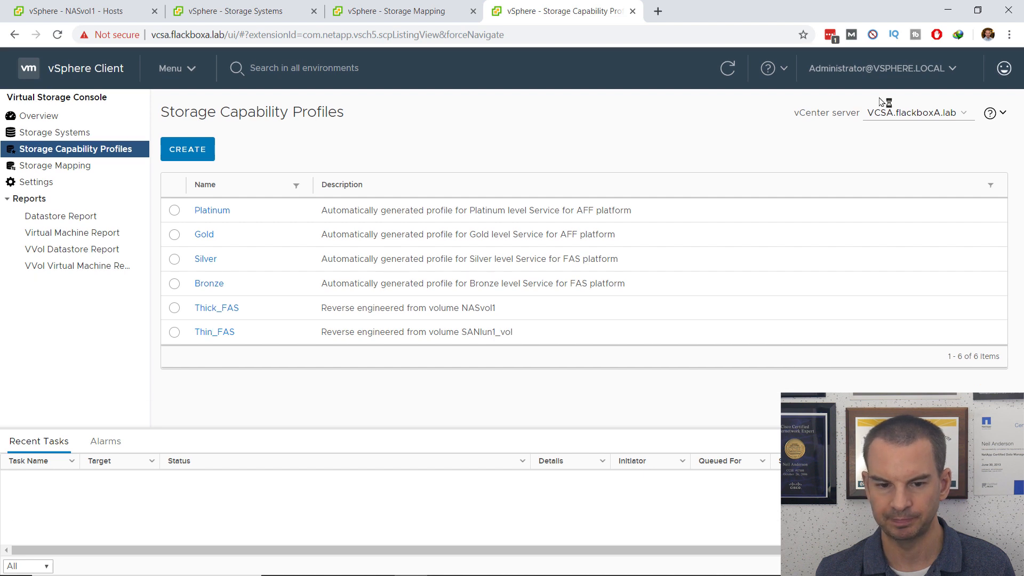
left_click(396, 18)
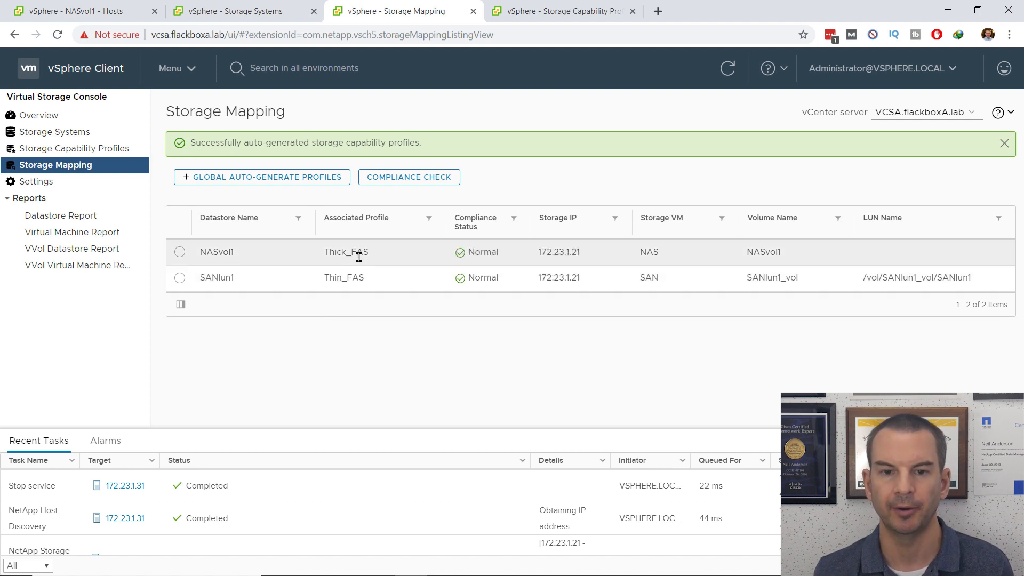
left_click(552, 16)
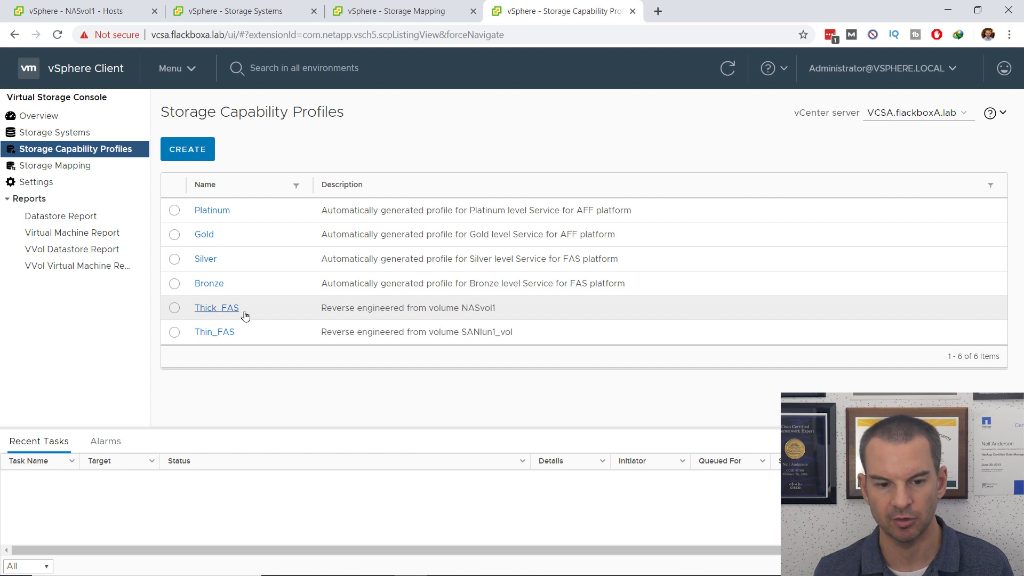
left_click(399, 12)
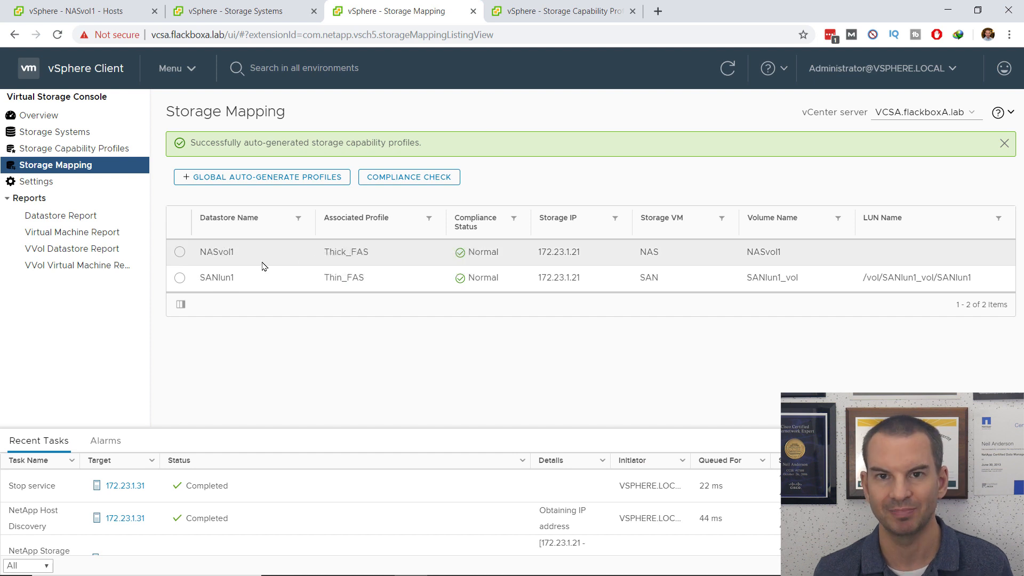
left_click(528, 15)
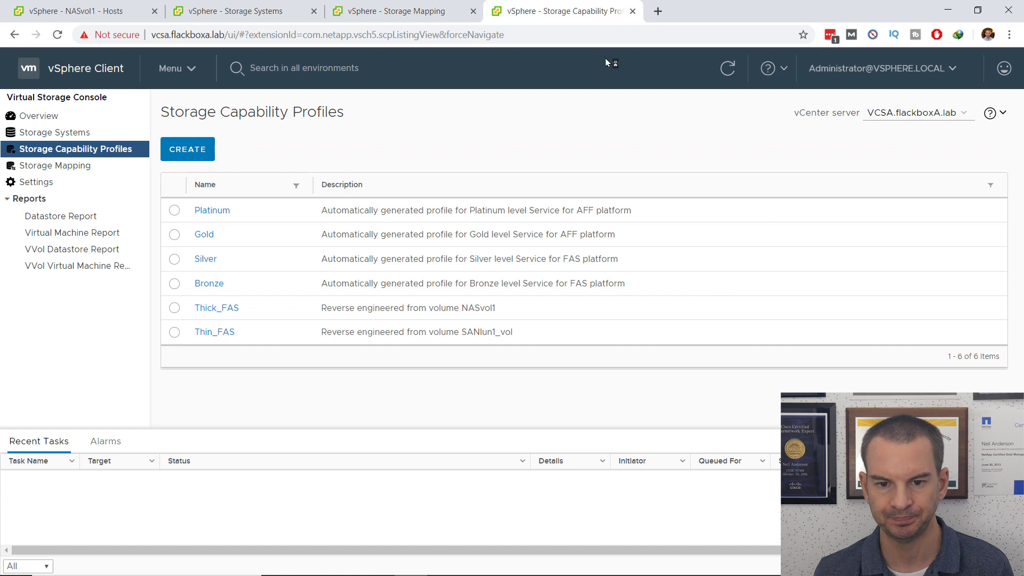
left_click(213, 309)
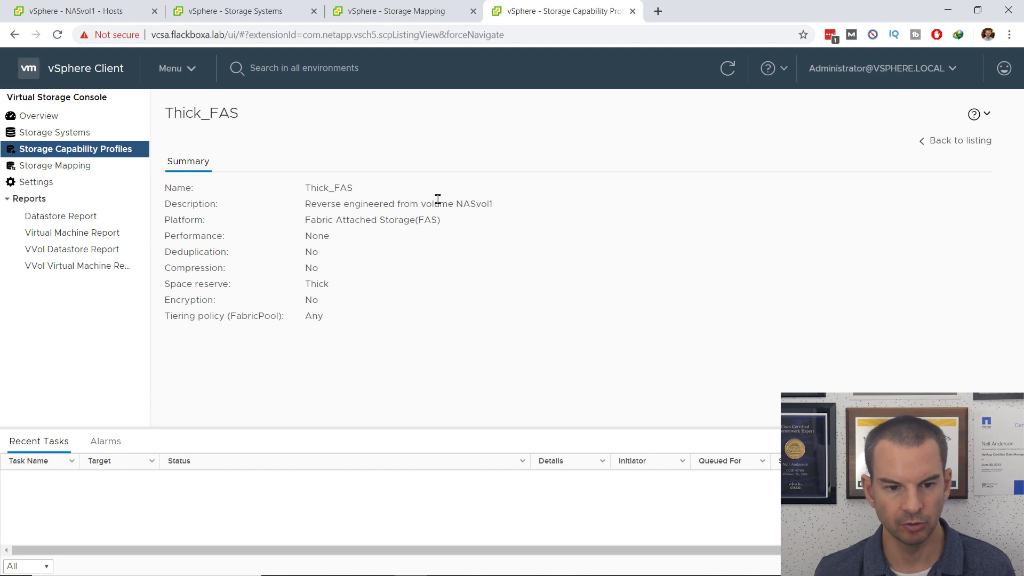
Return from the Thick_FAS summary to the profile list and select Thick_FAS for changes
left_click(952, 149)
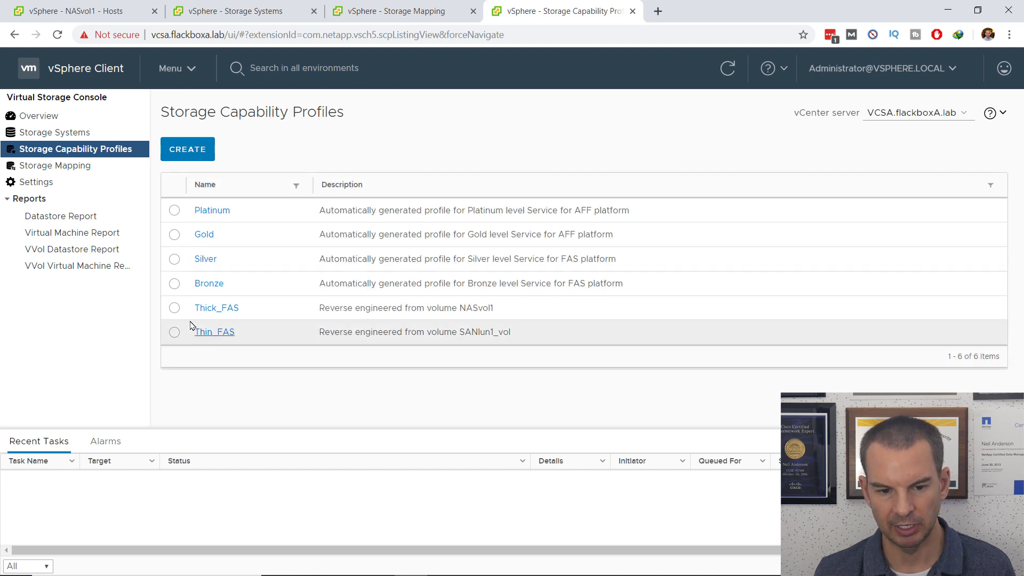
left_click(174, 309)
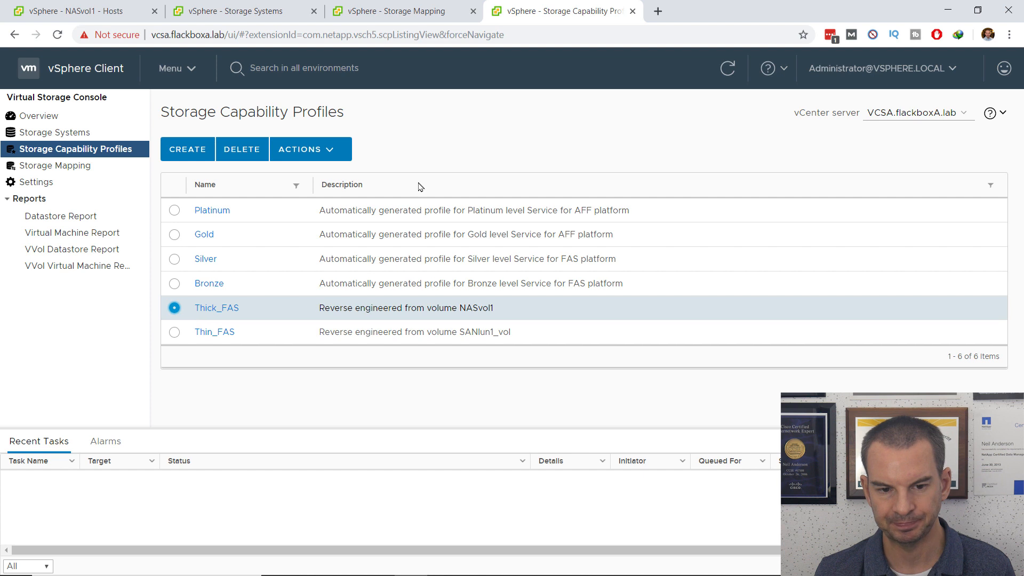
left_click(327, 156)
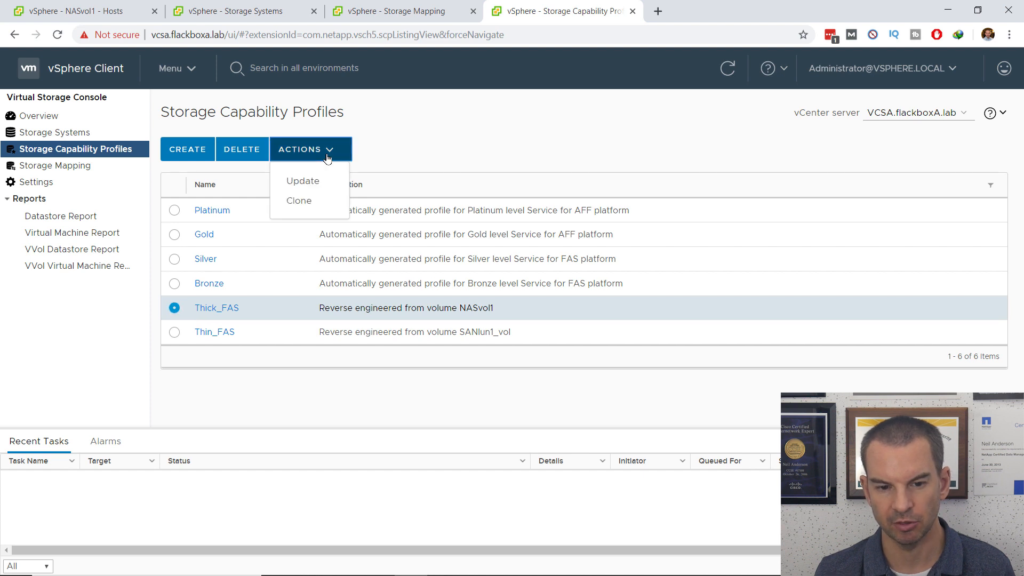
Update Thick_FAS's storage attributes with Deduplication set to Yes and advance to the Summary
left_click(318, 182)
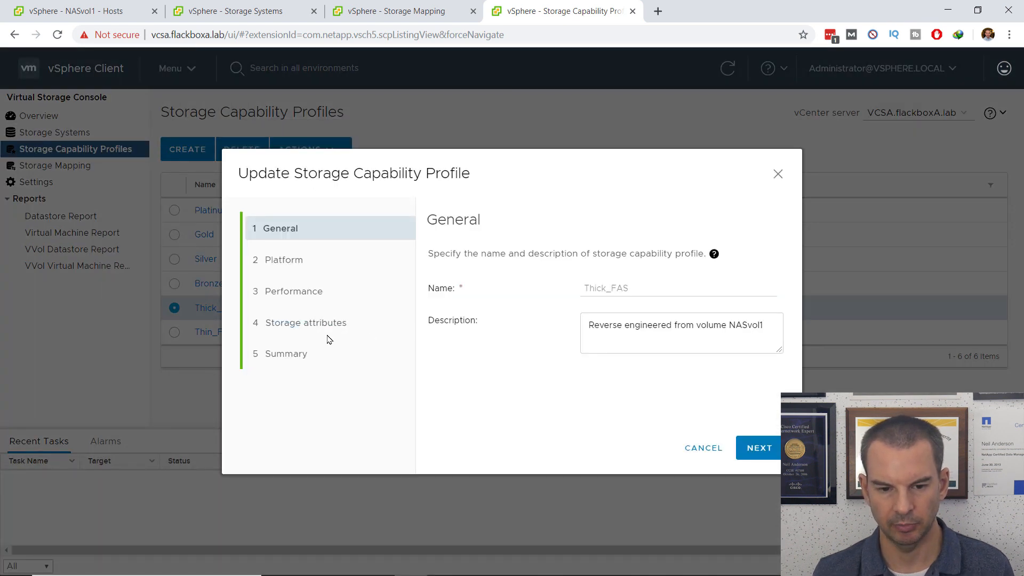
left_click(321, 328)
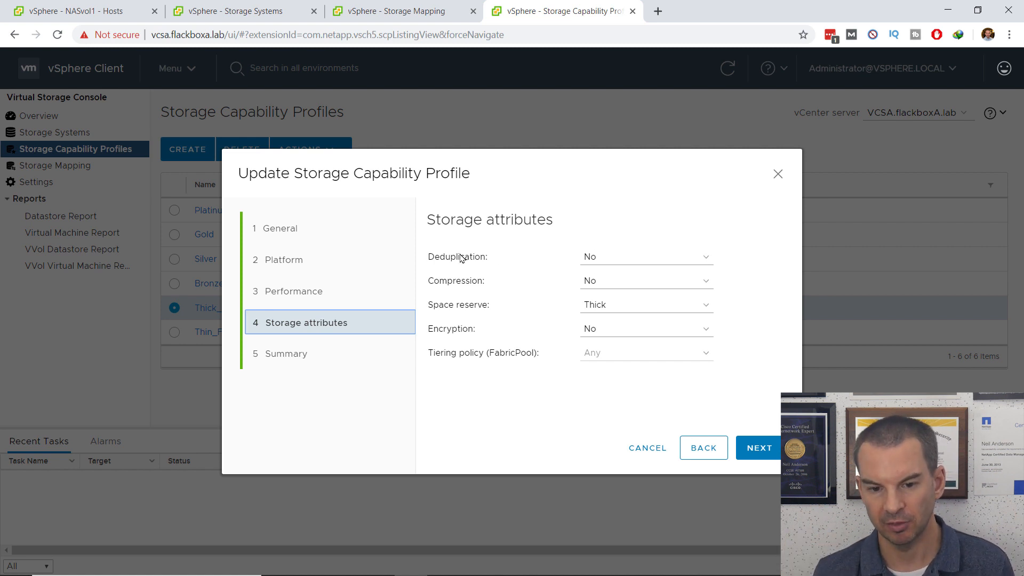
left_click(705, 261)
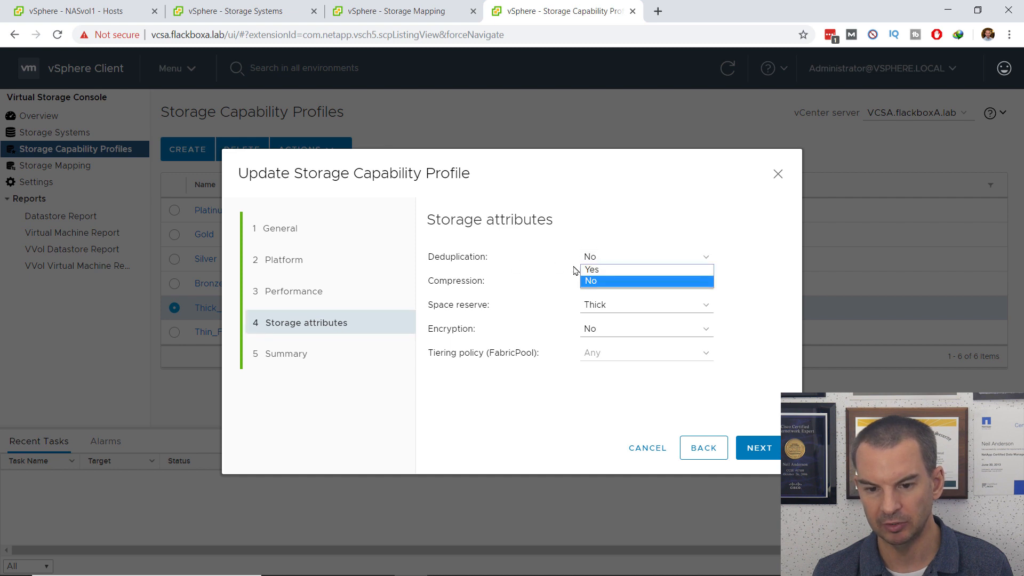
left_click(591, 270)
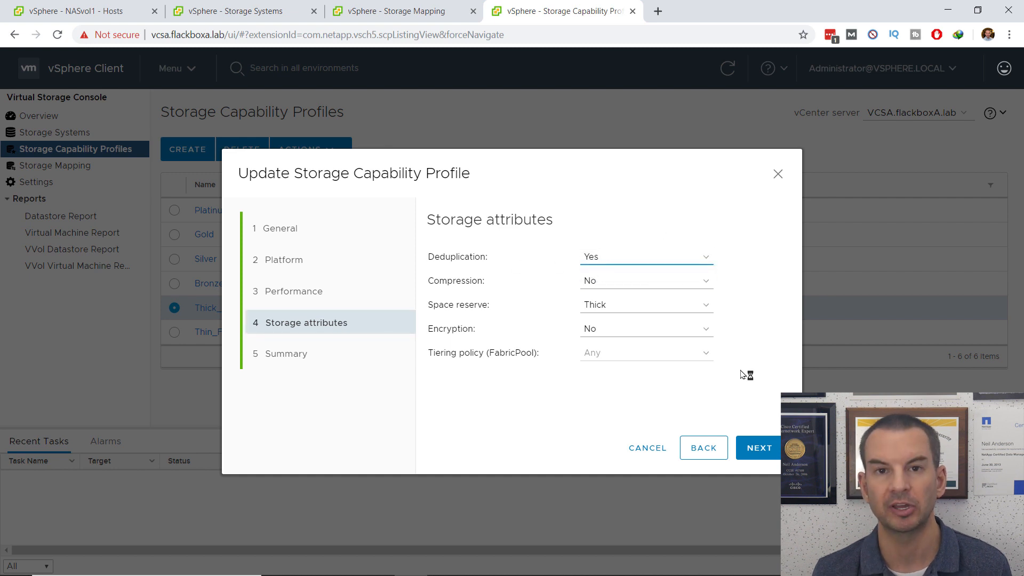
left_click(760, 448)
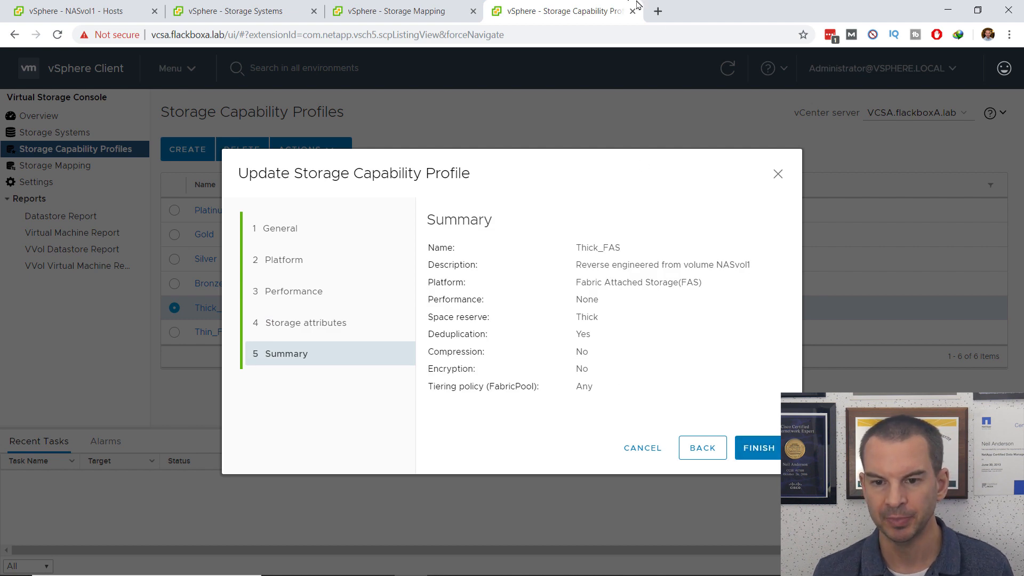
left_click(658, 12)
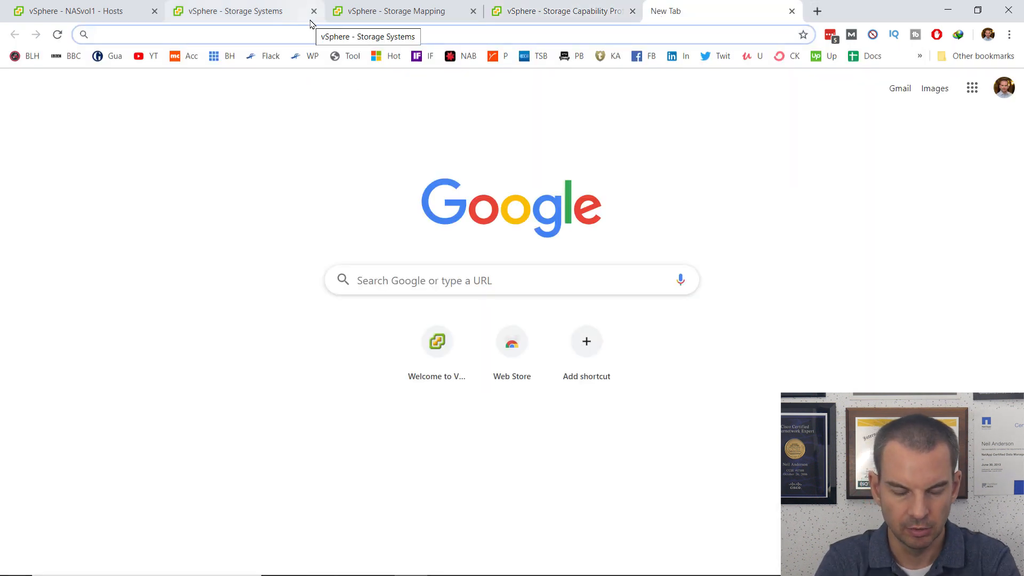
type("https://")
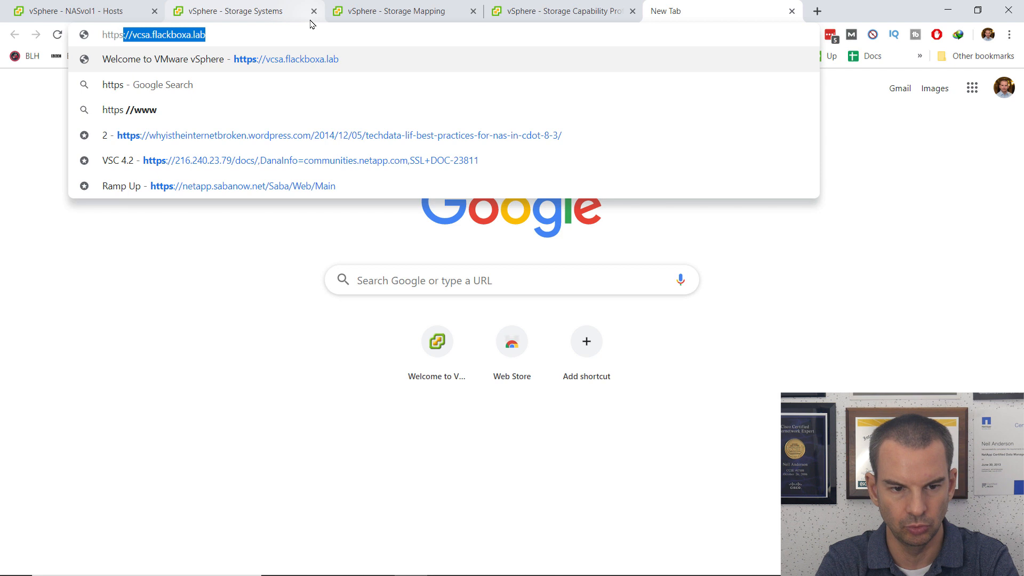
type("172.23.1.21/sysmgr/")
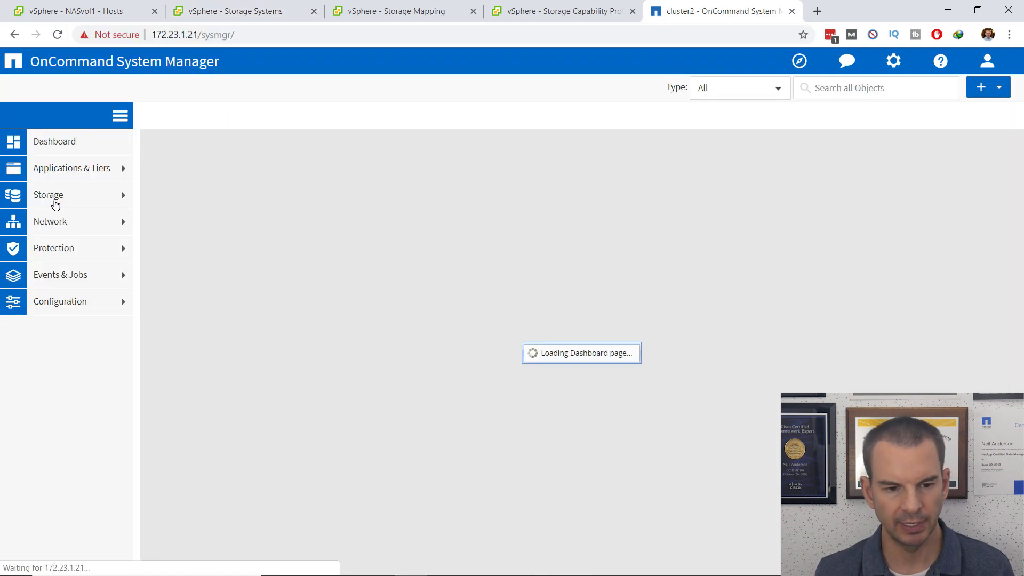
left_click(56, 201)
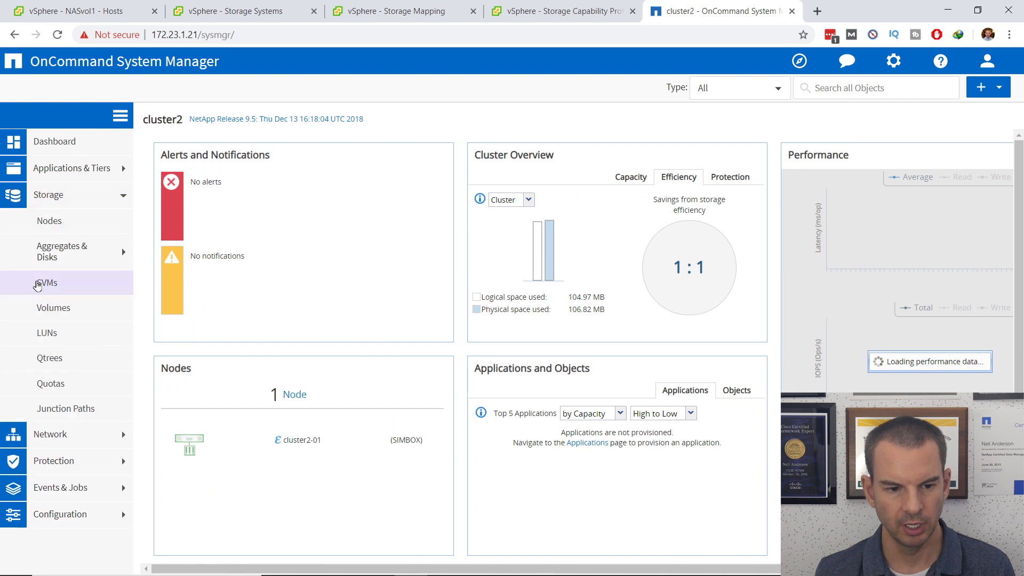
left_click(37, 284)
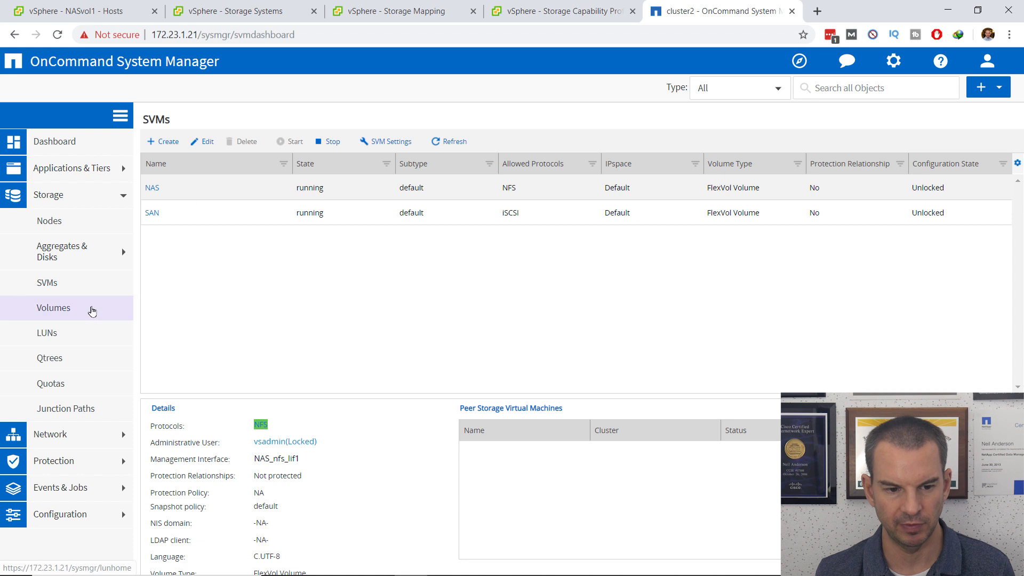
left_click(77, 315)
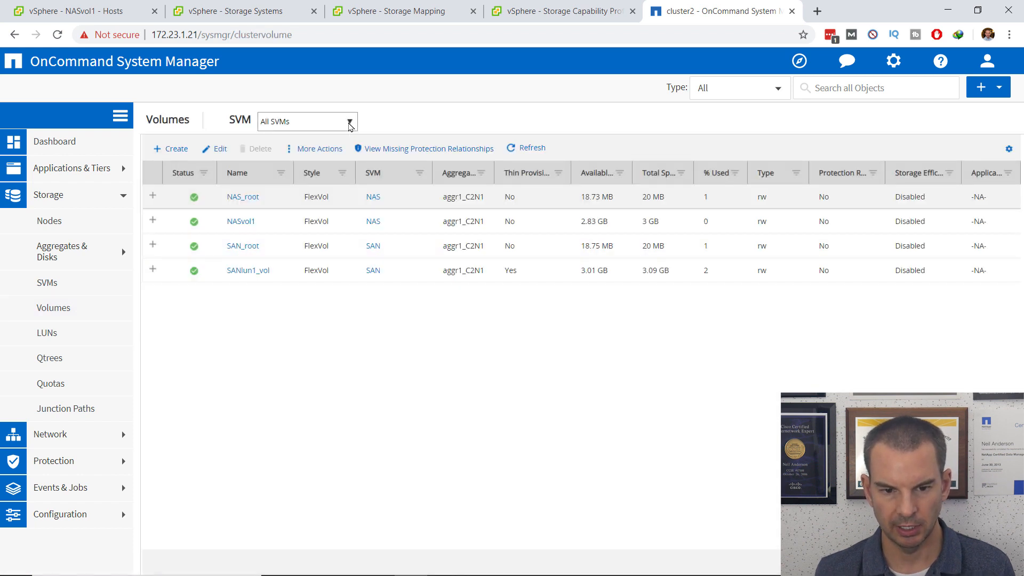
left_click(350, 122)
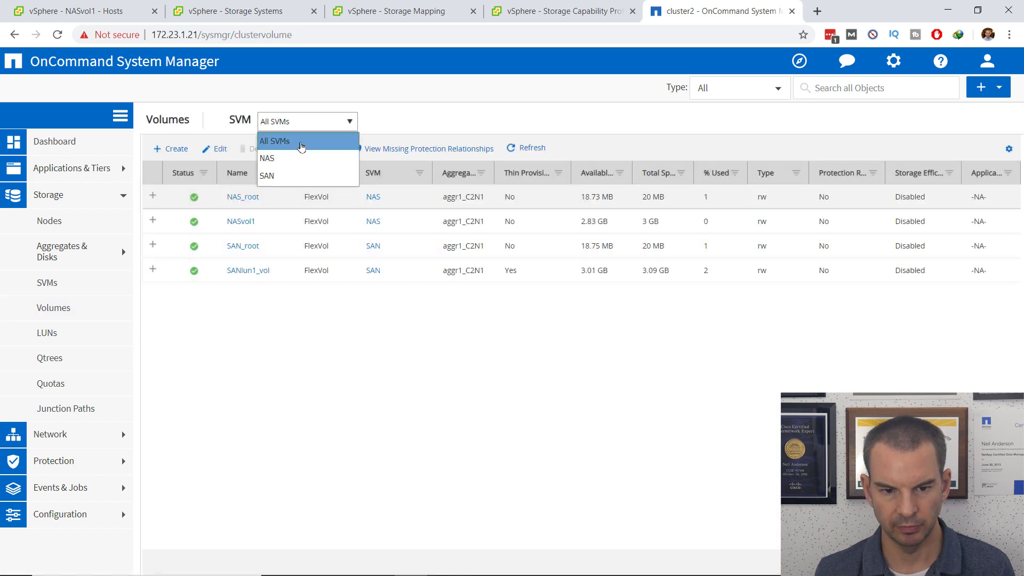
left_click(298, 151)
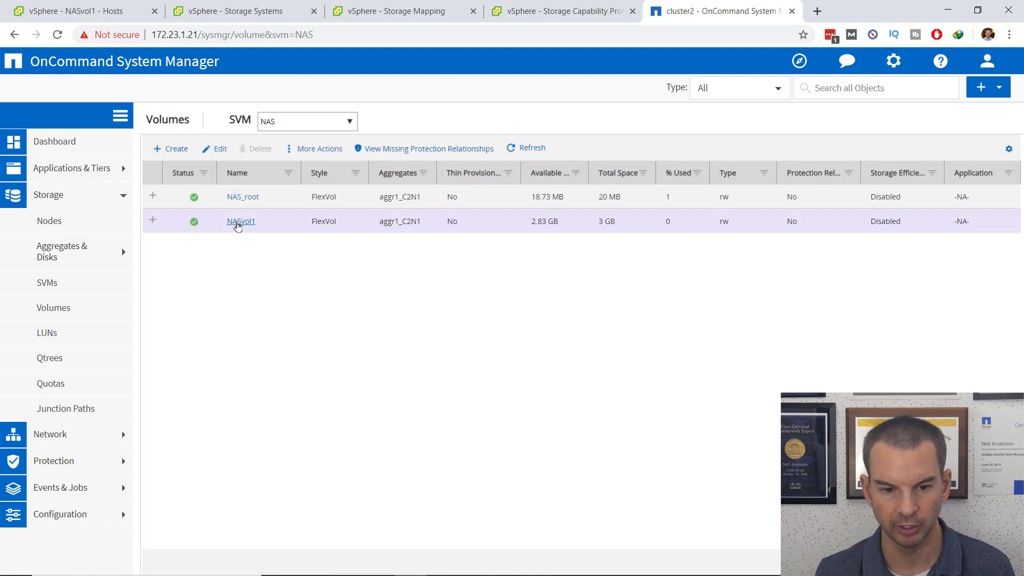
left_click(238, 226)
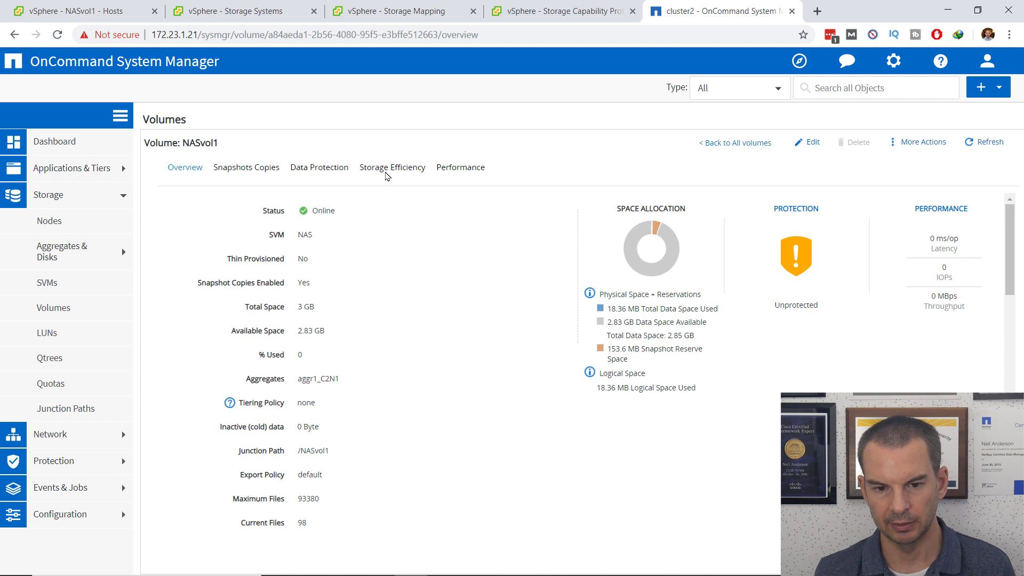
left_click(386, 174)
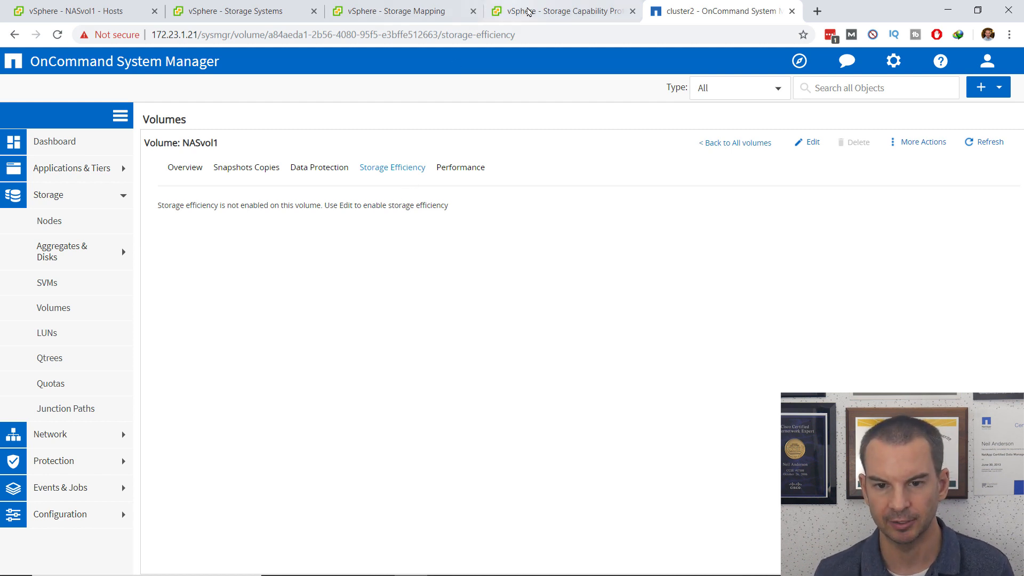
left_click(542, 13)
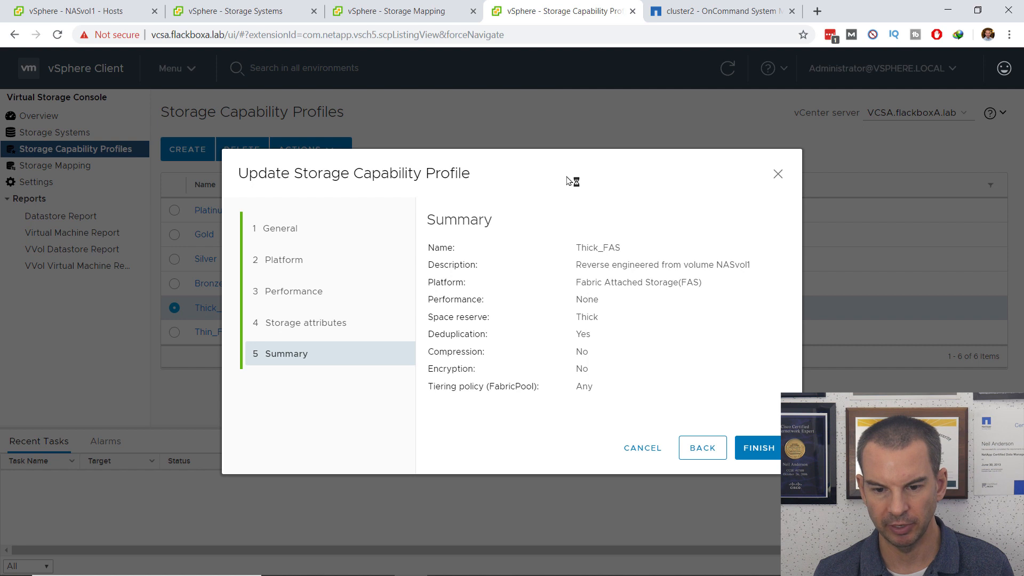
Finish the Thick_FAS update with deduplication required
left_click(324, 323)
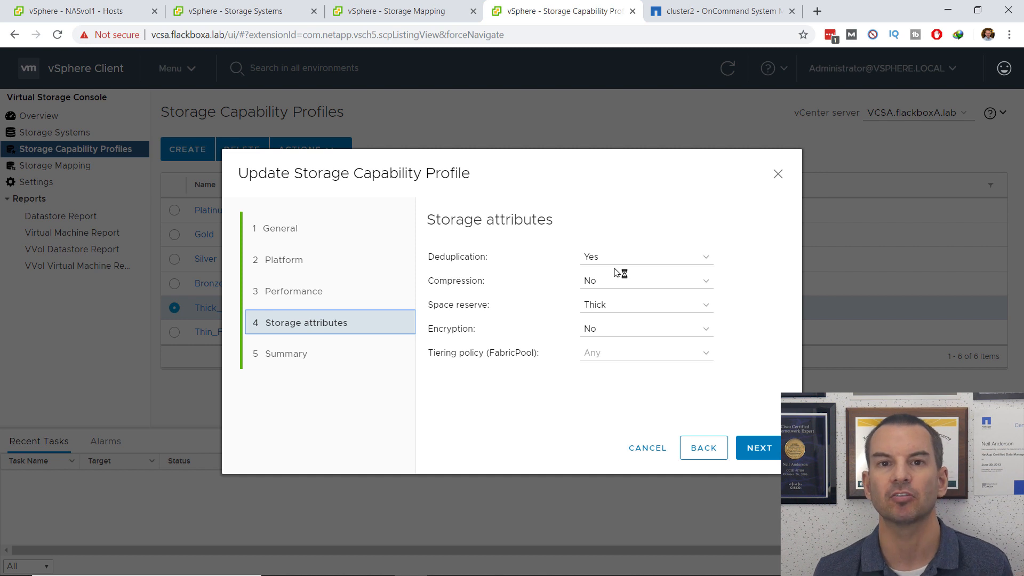
left_click(753, 451)
left_click(758, 451)
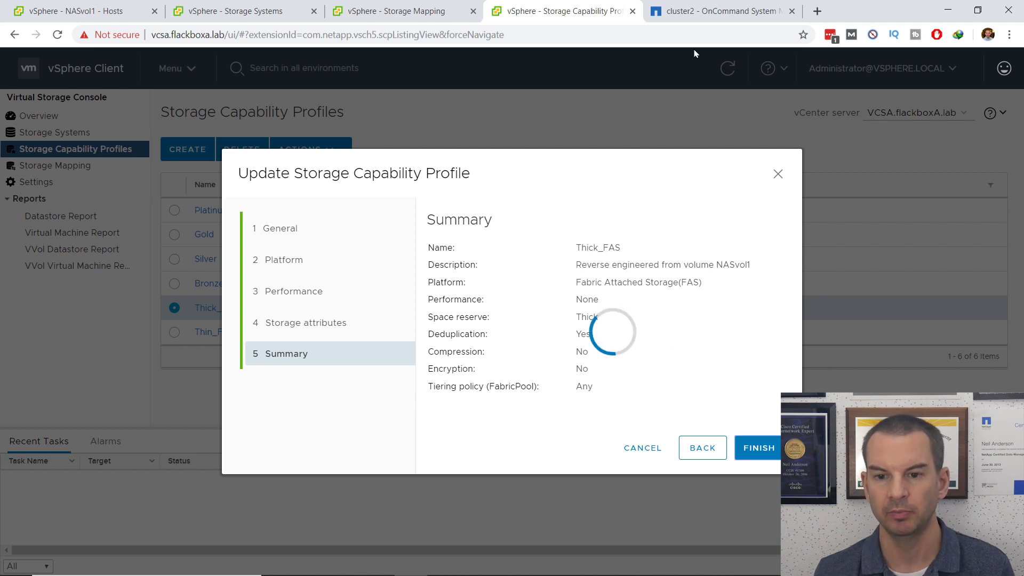
Recheck NASvol1's efficiency status in System Manager, then return to the Storage Mapping page
left_click(705, 12)
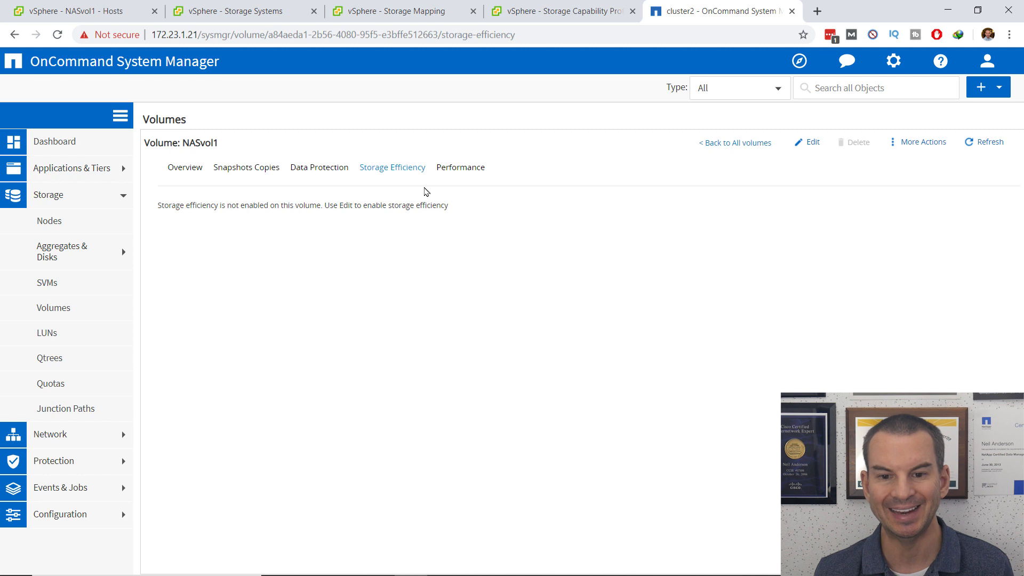
left_click(554, 11)
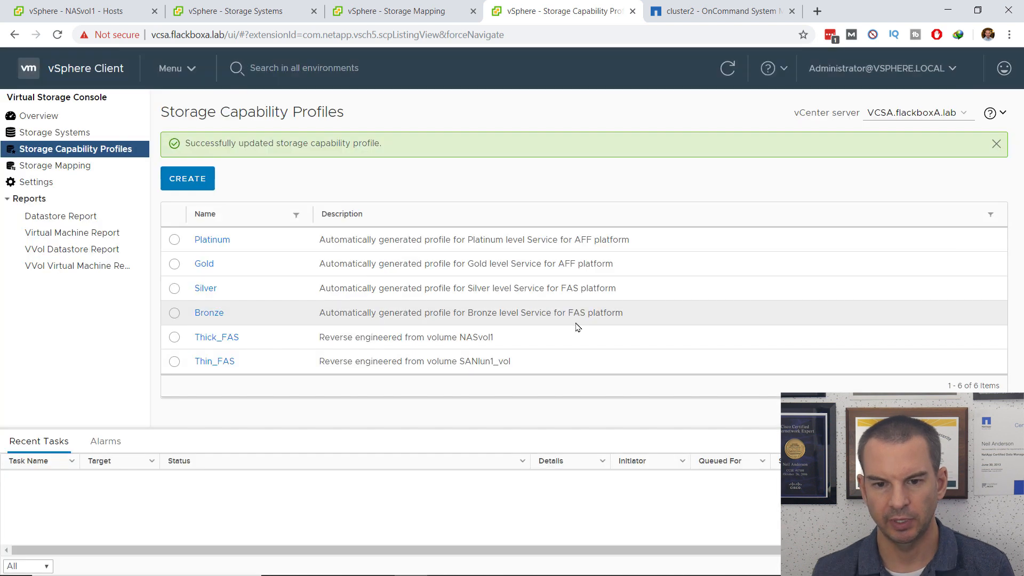
left_click(391, 9)
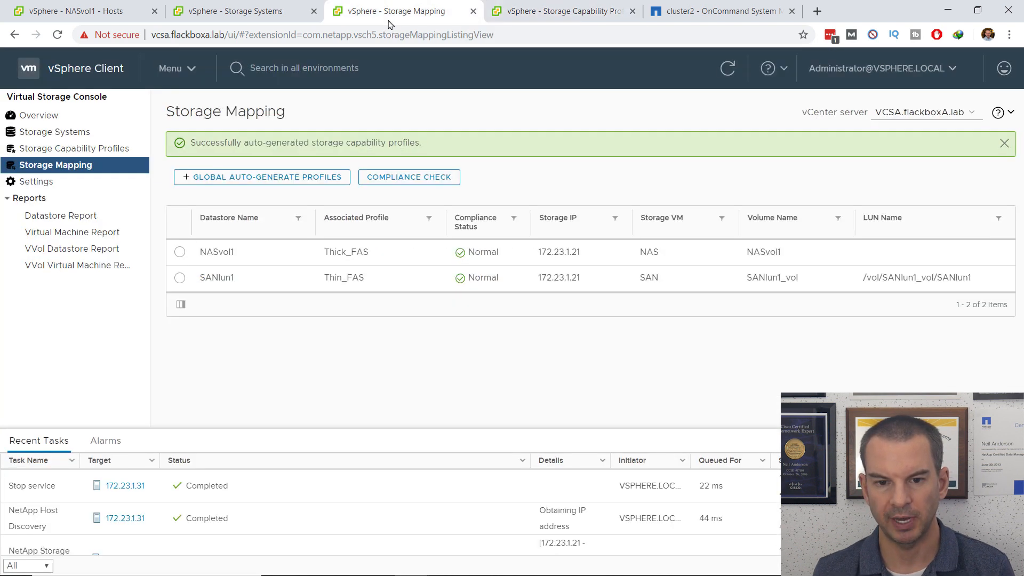
Reload Storage Mapping, dismiss the license banner, and read NASvol1's deduplication compliance Alert
key("F5")
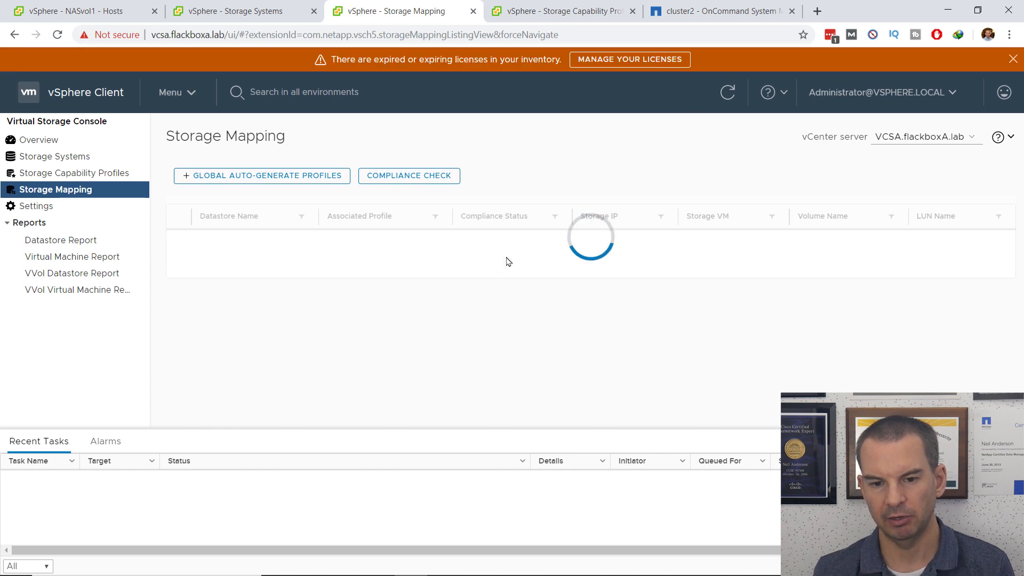
left_click(1013, 59)
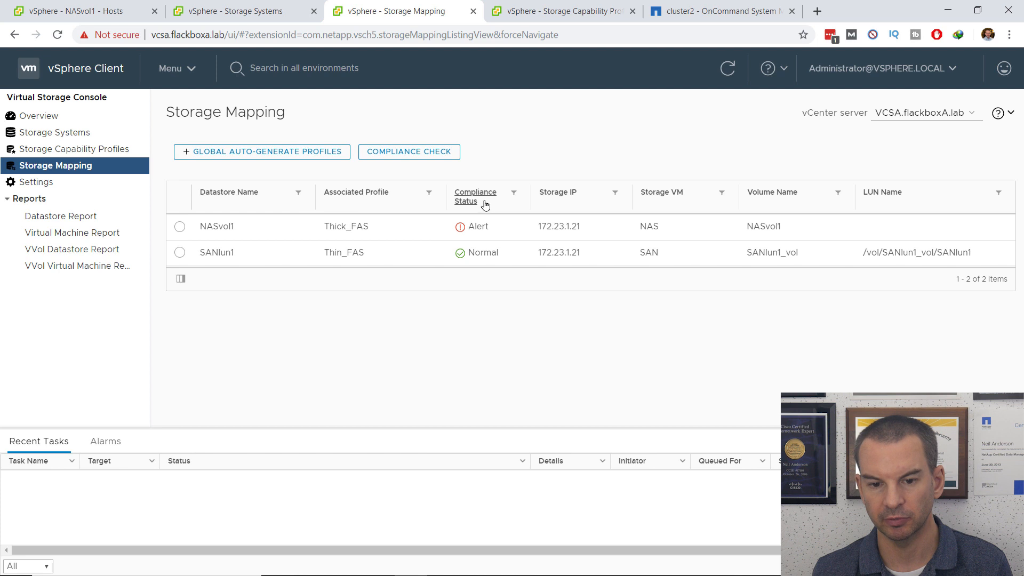
mouse_move(462, 229)
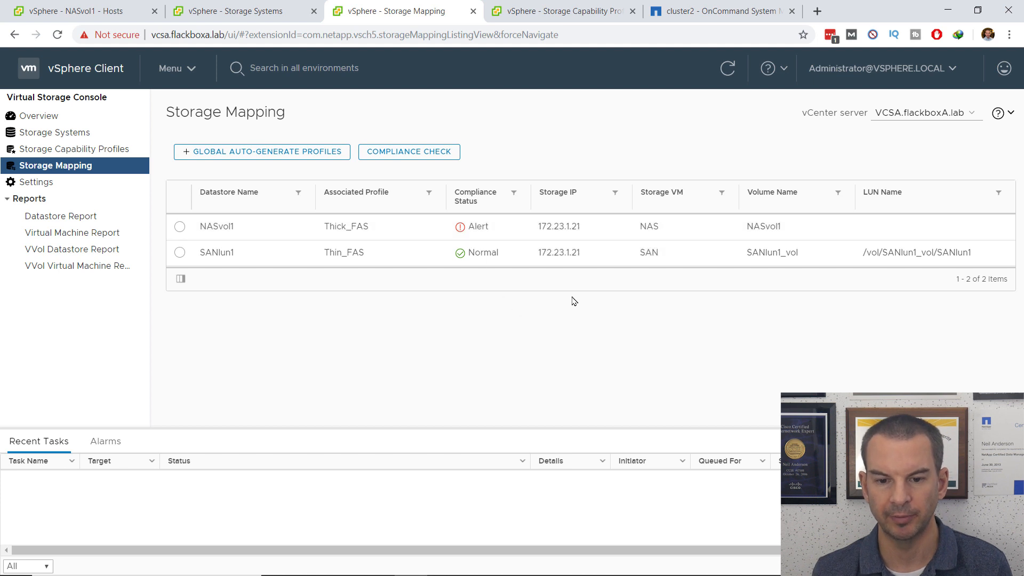
left_click(718, 15)
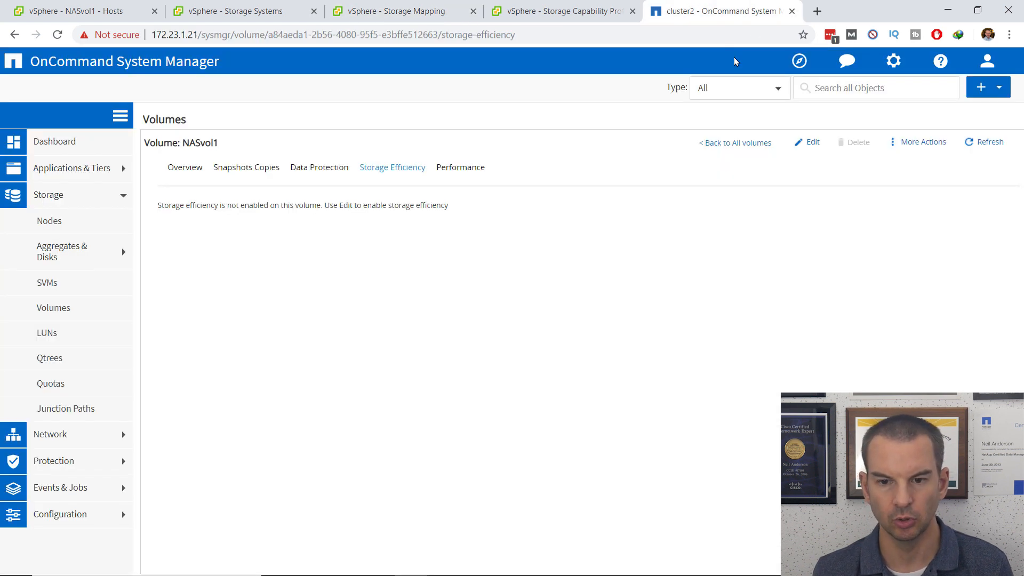
Update Thick_FAS with Deduplication set to No and confirm NASvol1 shows Normal compliance
left_click(545, 12)
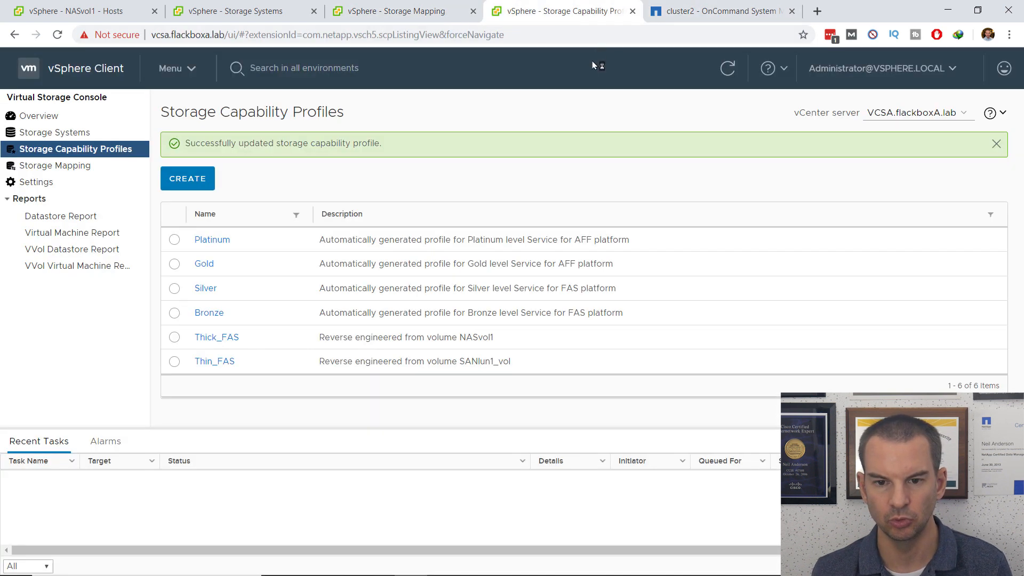
left_click(175, 337)
left_click(301, 179)
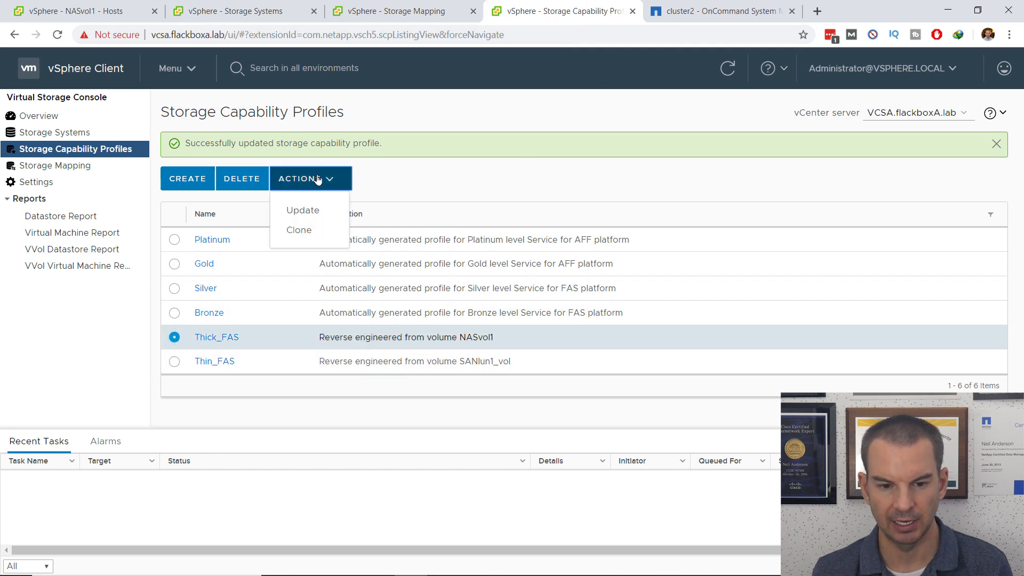
left_click(320, 213)
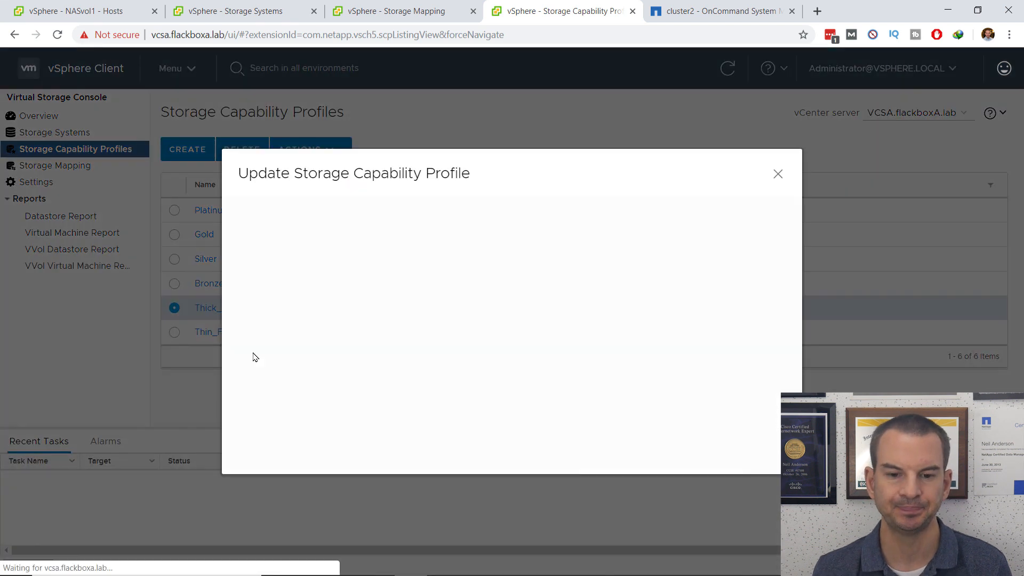
left_click(322, 326)
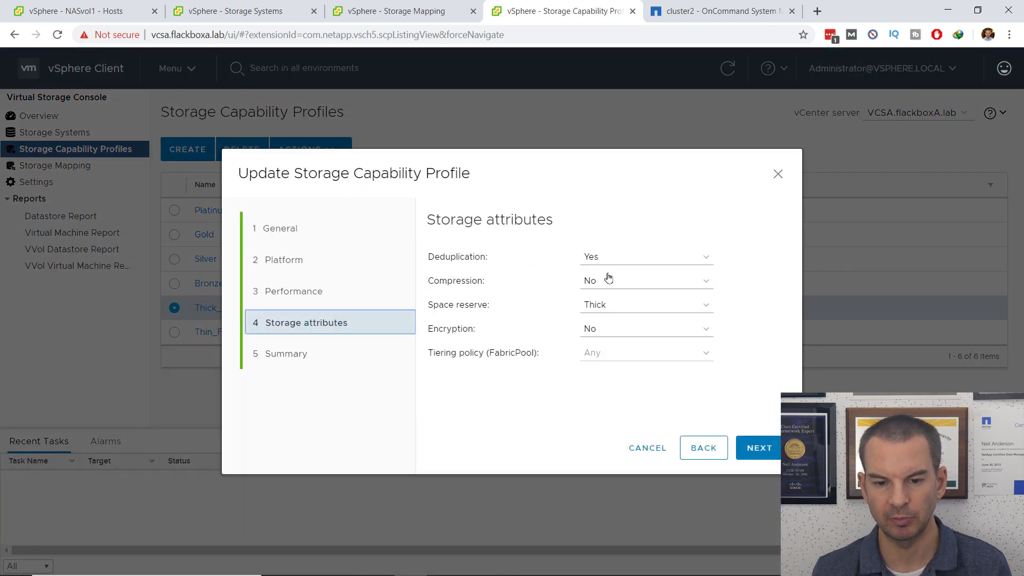
left_click(636, 260)
left_click(617, 282)
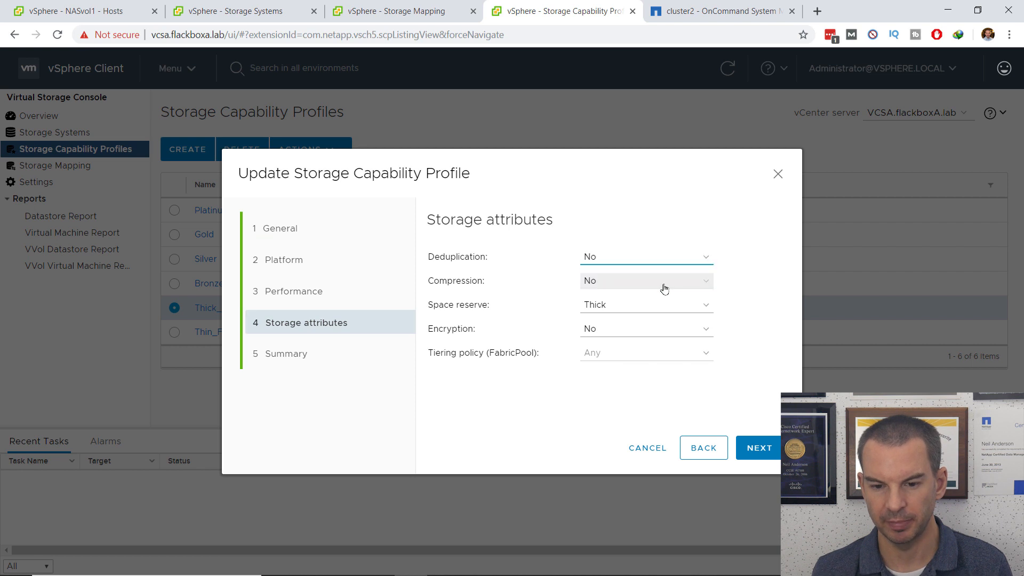
left_click(759, 448)
left_click(758, 447)
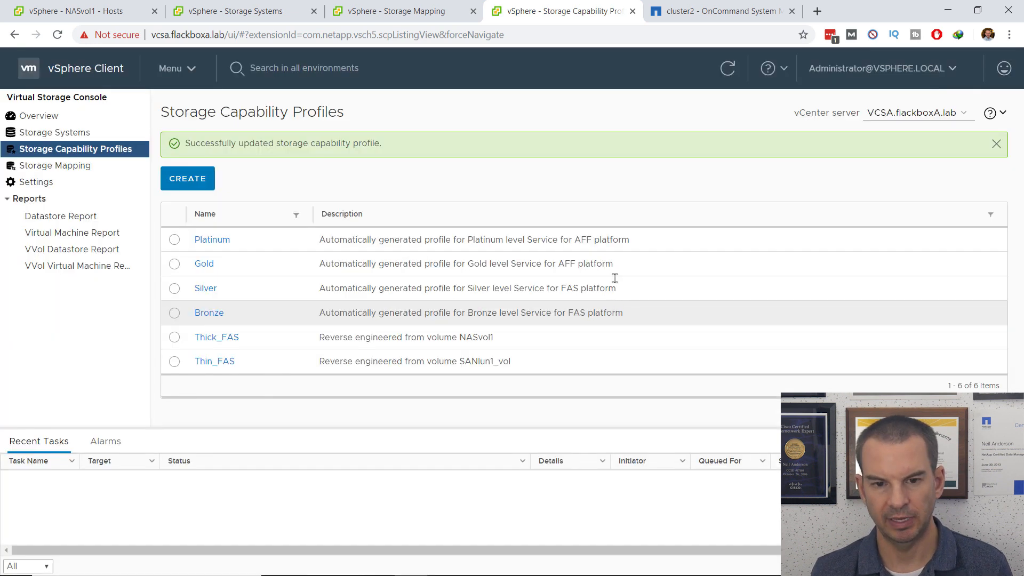
left_click(404, 11)
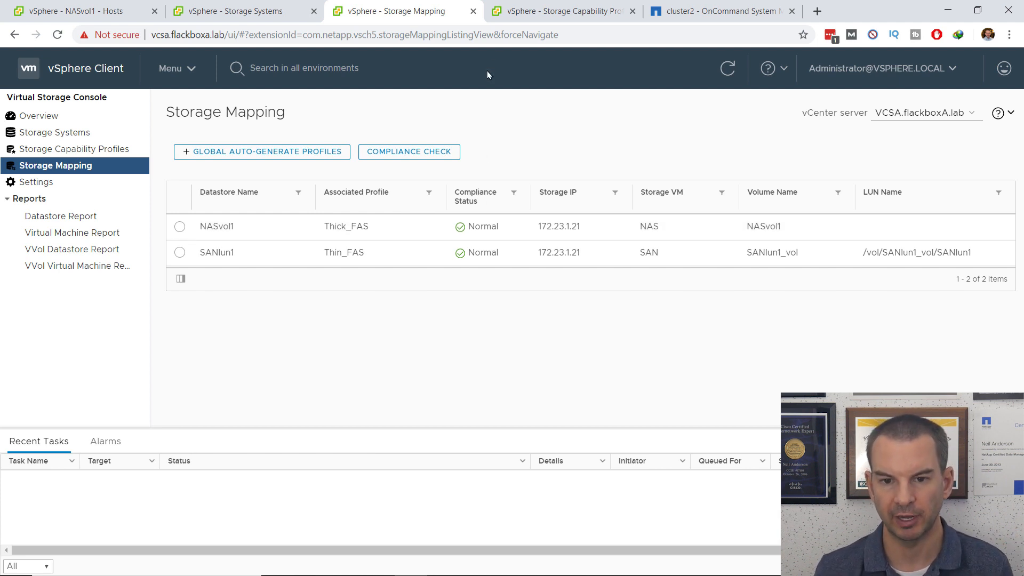
Return to the Storage Capability Profiles list showing all six profiles
left_click(524, 13)
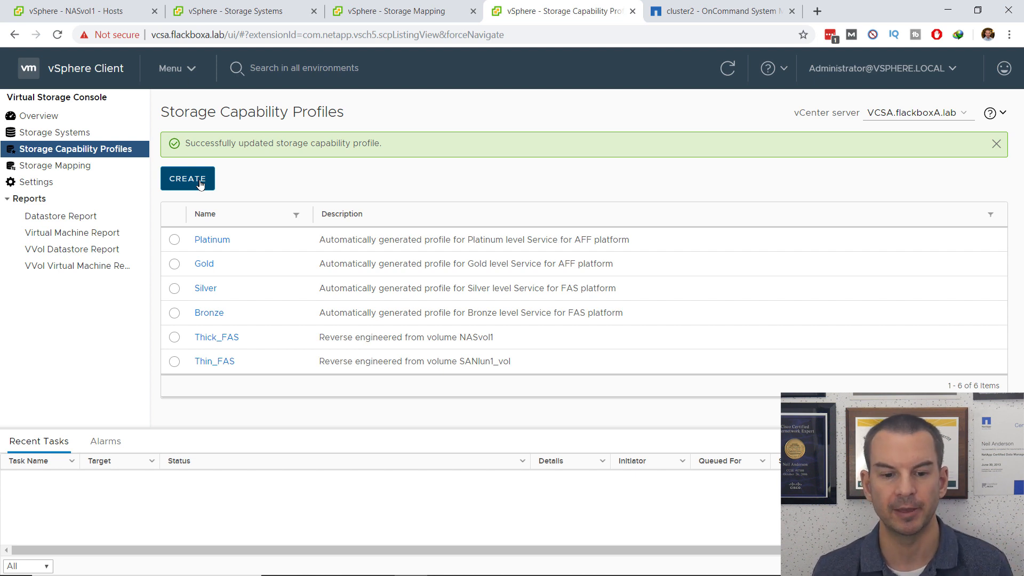
Clone the Thick_FAS profile and name the clone High_IOPS_dedup_off
left_click(174, 338)
left_click(329, 185)
left_click(299, 230)
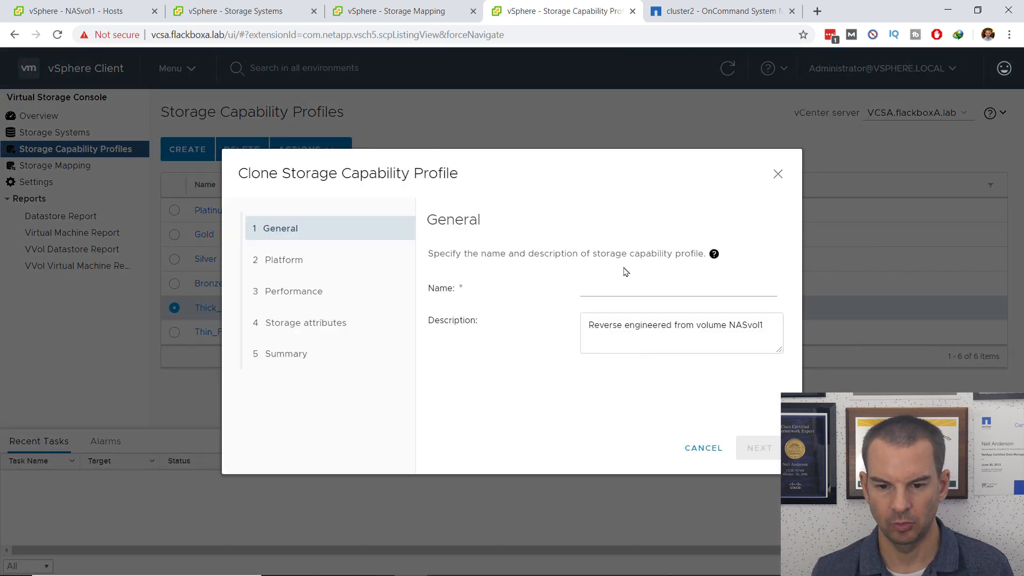
left_click(592, 288)
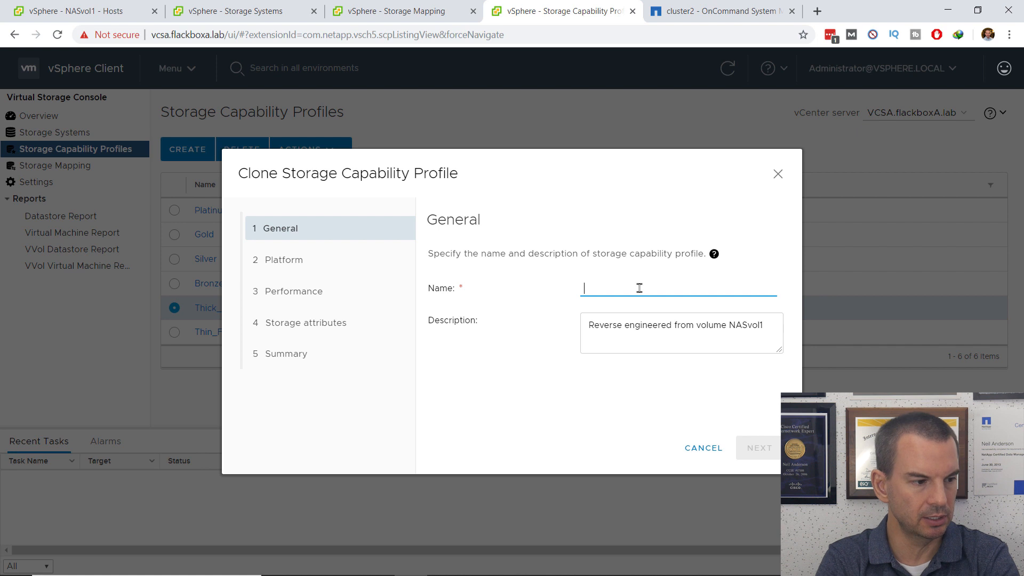
type("High")
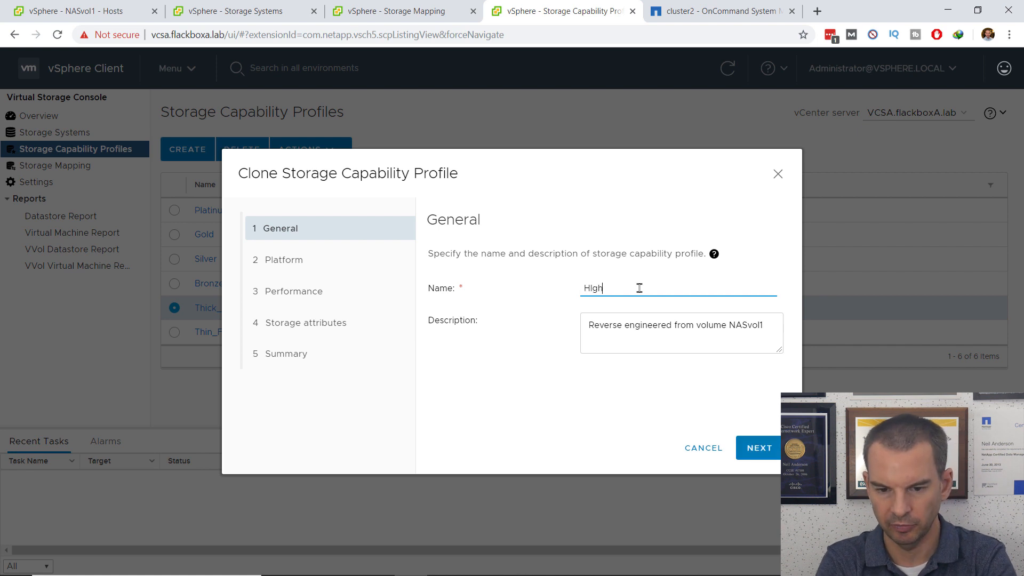
type("_IOPS")
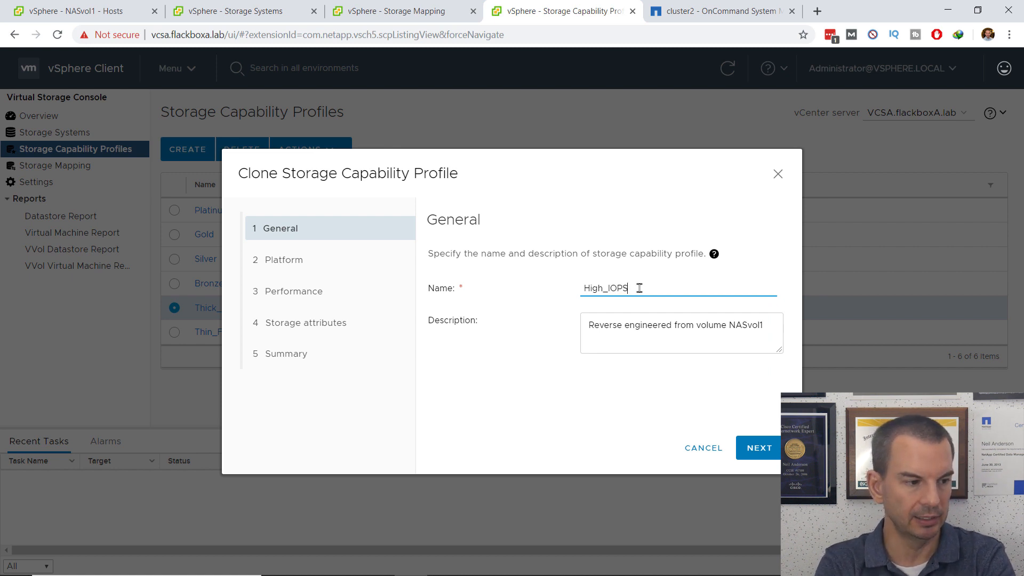
type("_c")
type("edup_off")
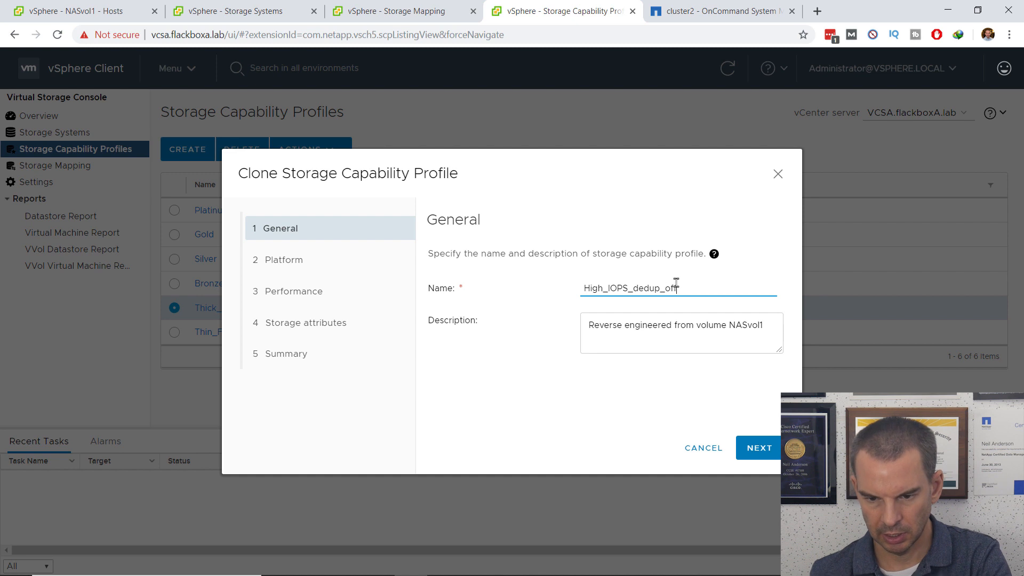
Use High_IOPS_dedup_off as the description and advance past the FAS platform step
double_click(621, 288)
key("ctrl+c")
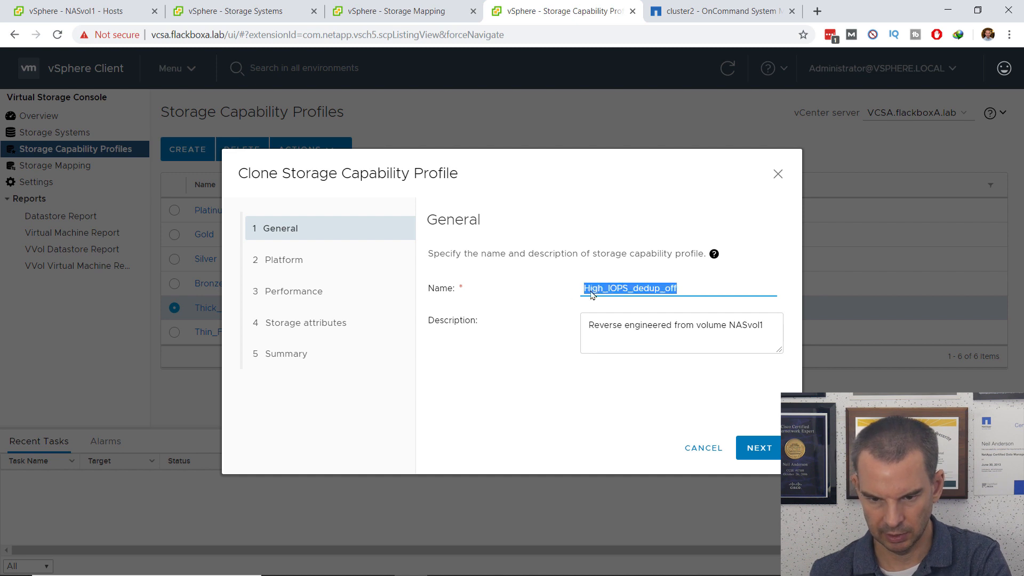
left_click(639, 321)
key("ctrl+a")
key("ctrl+v")
left_click(756, 446)
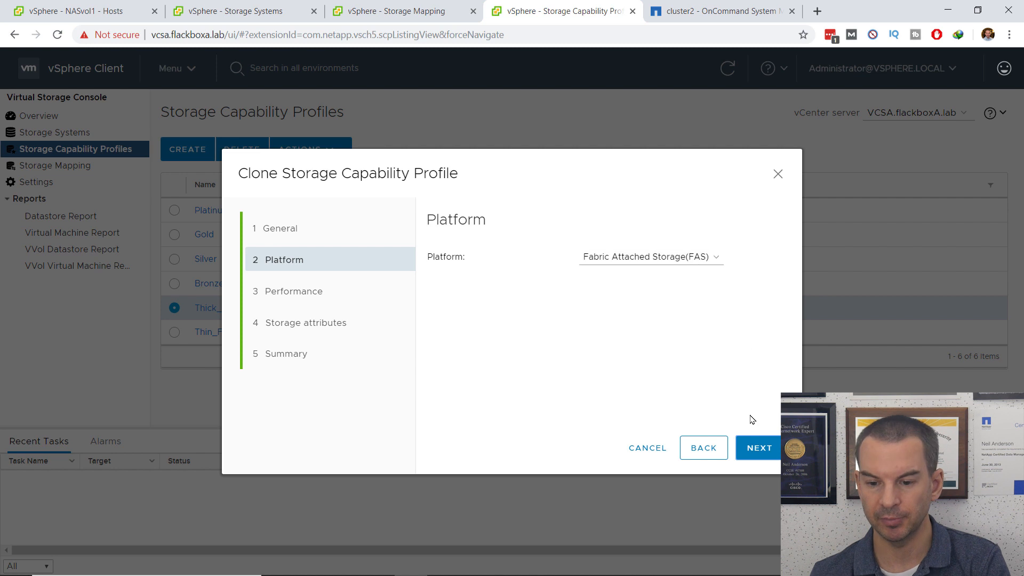
left_click(760, 451)
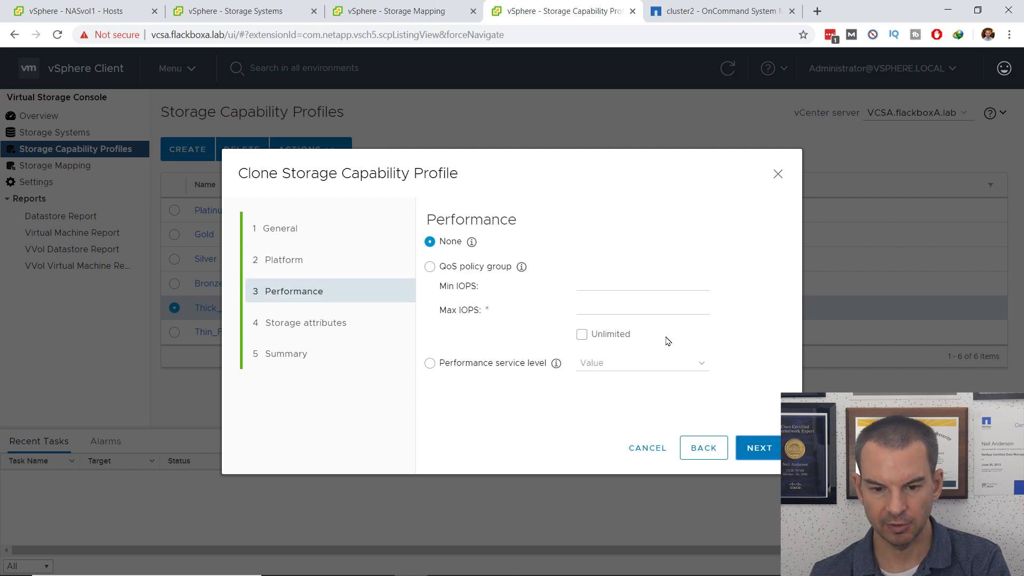
Limit performance with a QoS policy group of 50000 max IOPS
left_click(430, 270)
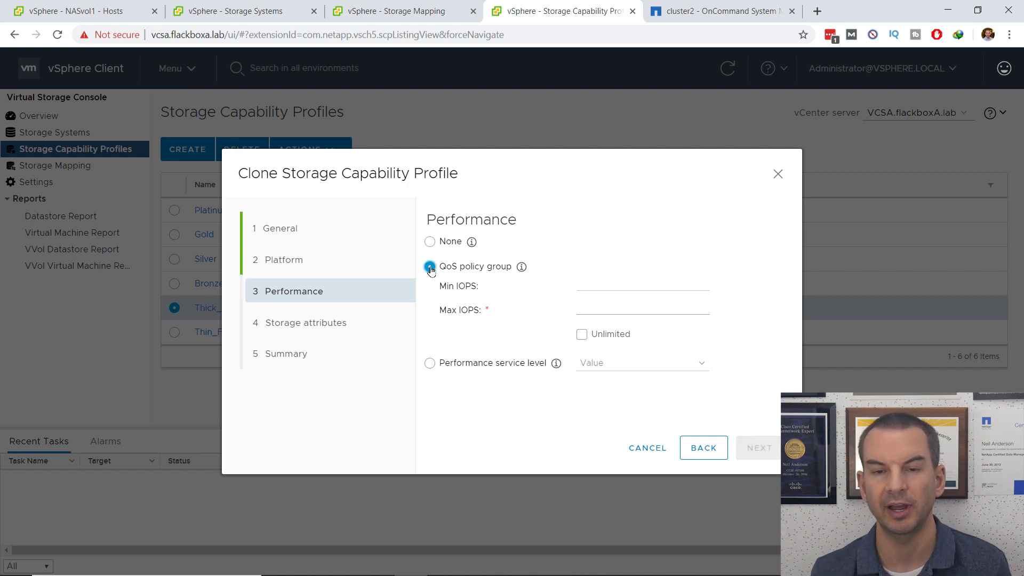
left_click(595, 311)
type("50000")
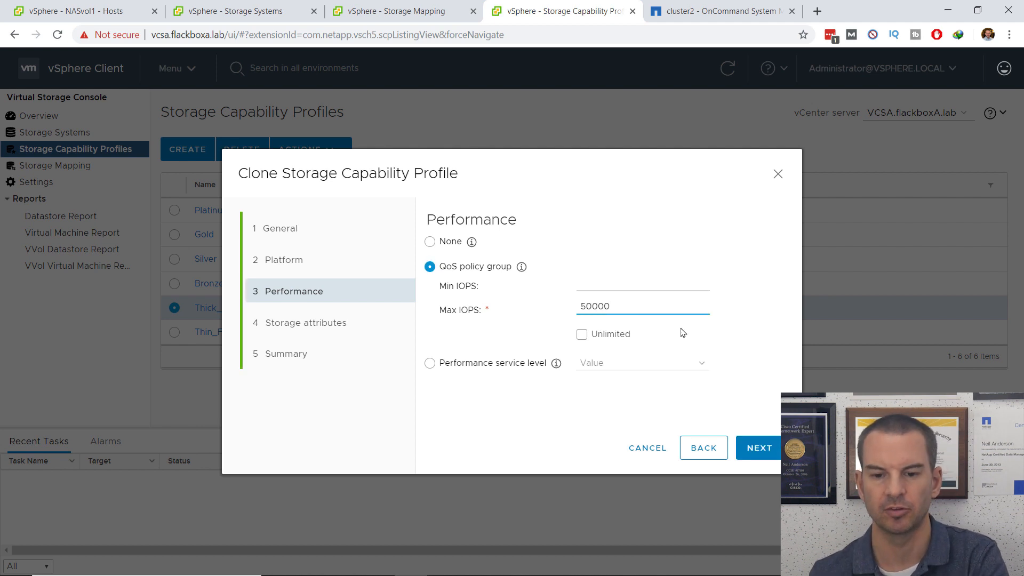
left_click(764, 452)
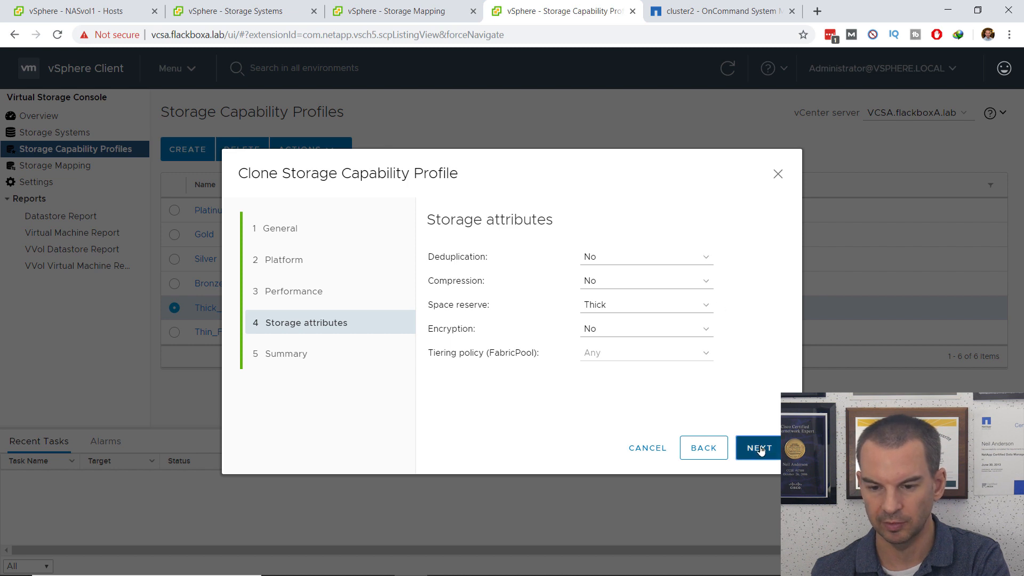
Set space reserve to Thin and finish creating the High_IOPS_dedup_off profile
left_click(653, 310)
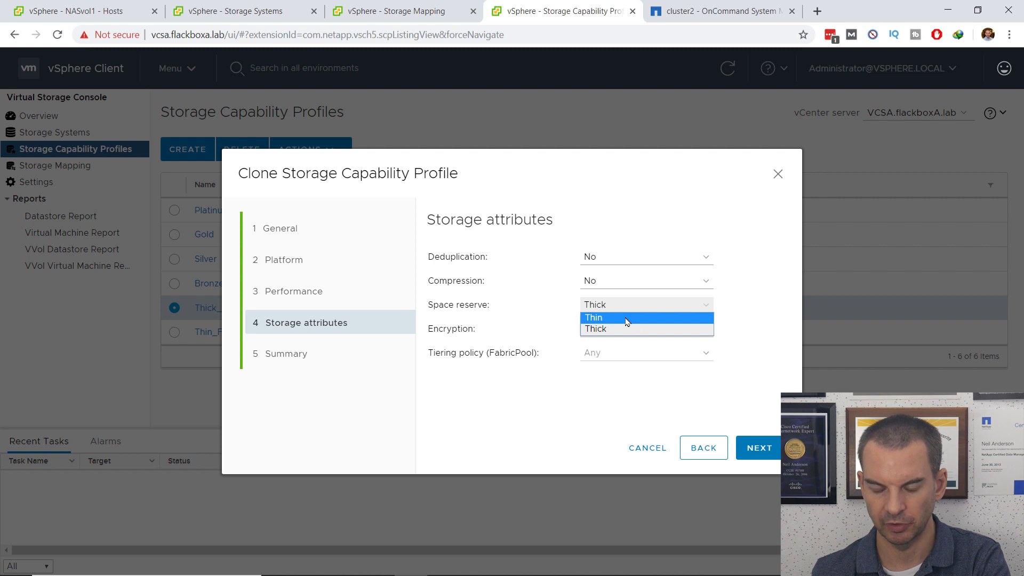
left_click(627, 320)
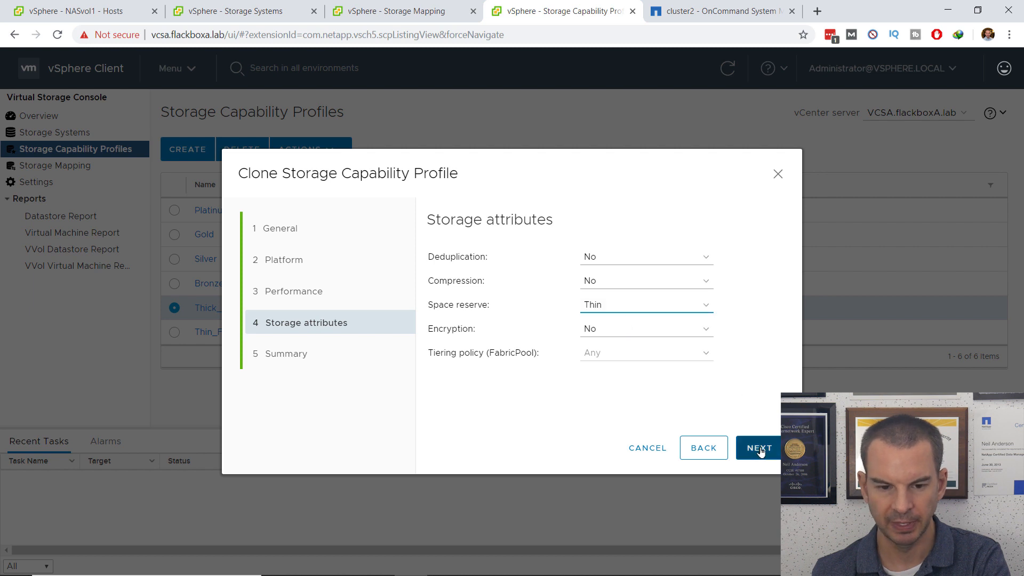
left_click(760, 449)
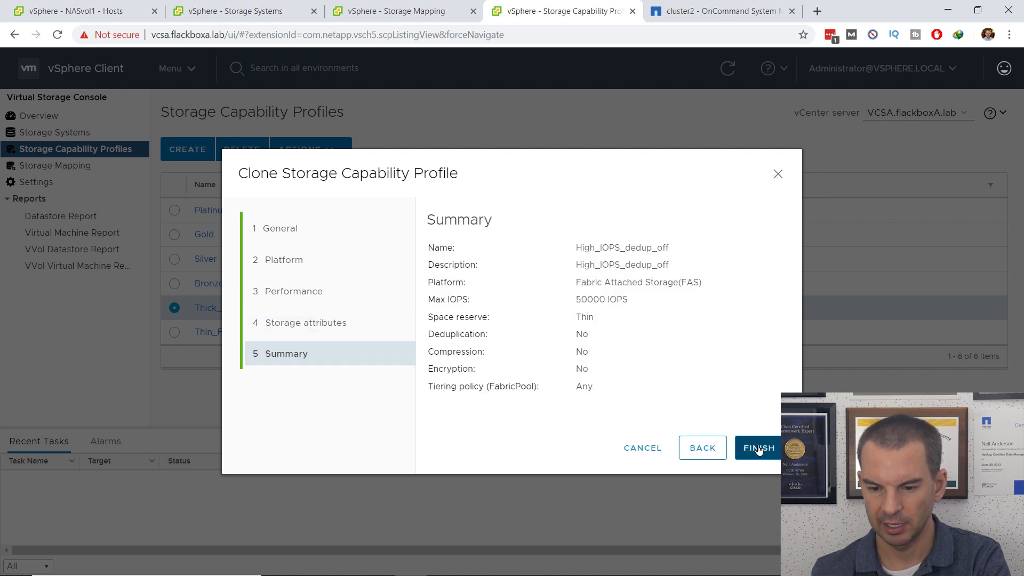
left_click(759, 449)
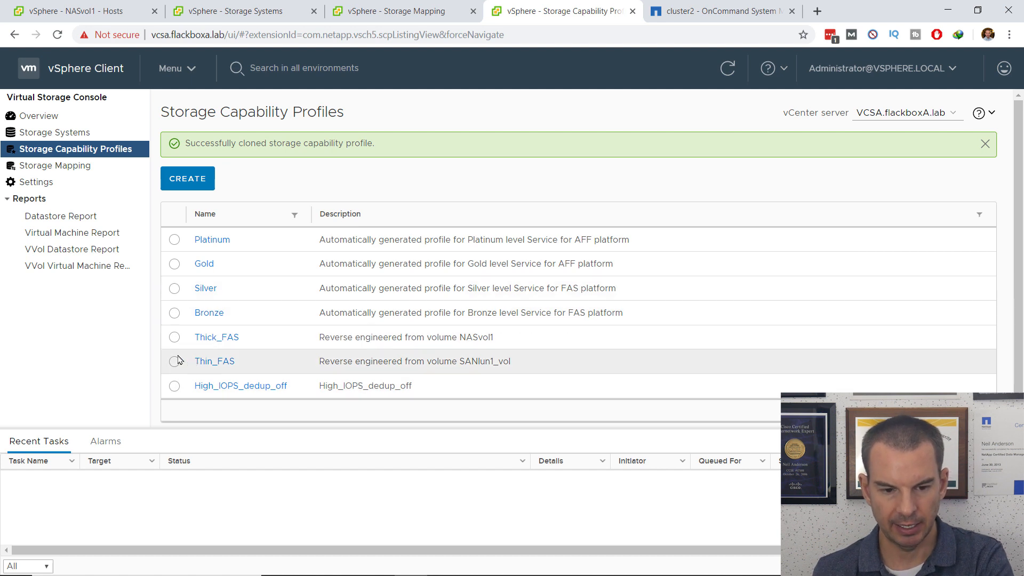
Clone the Thick_FAS profile again and name it Low_IOPS_dedup_on
left_click(175, 337)
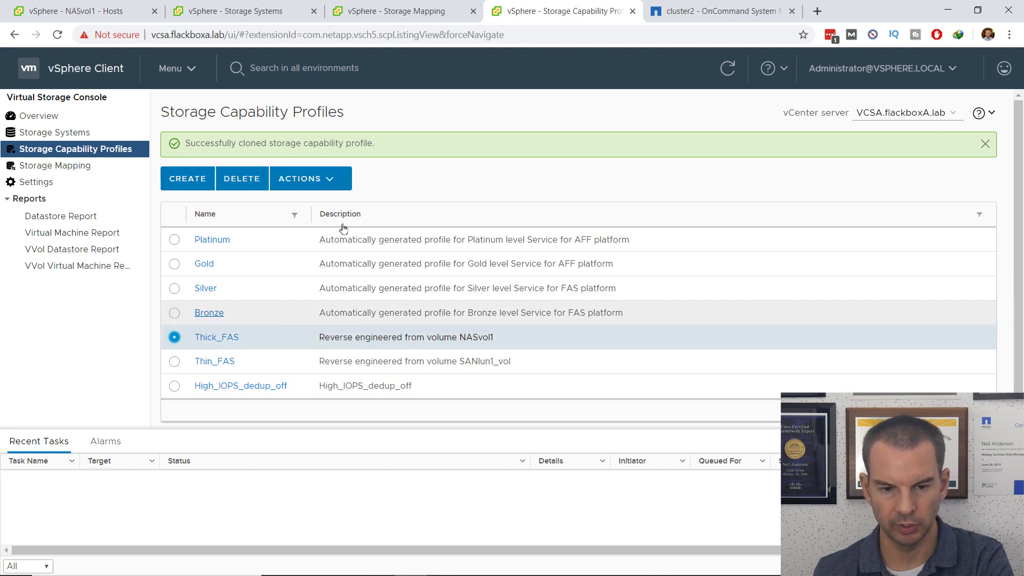
left_click(325, 186)
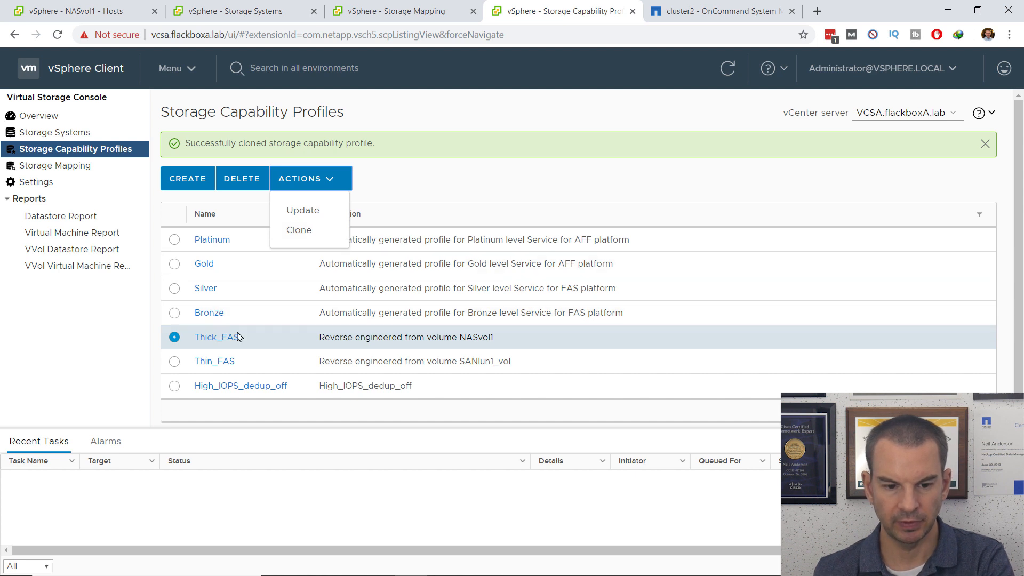
left_click(302, 233)
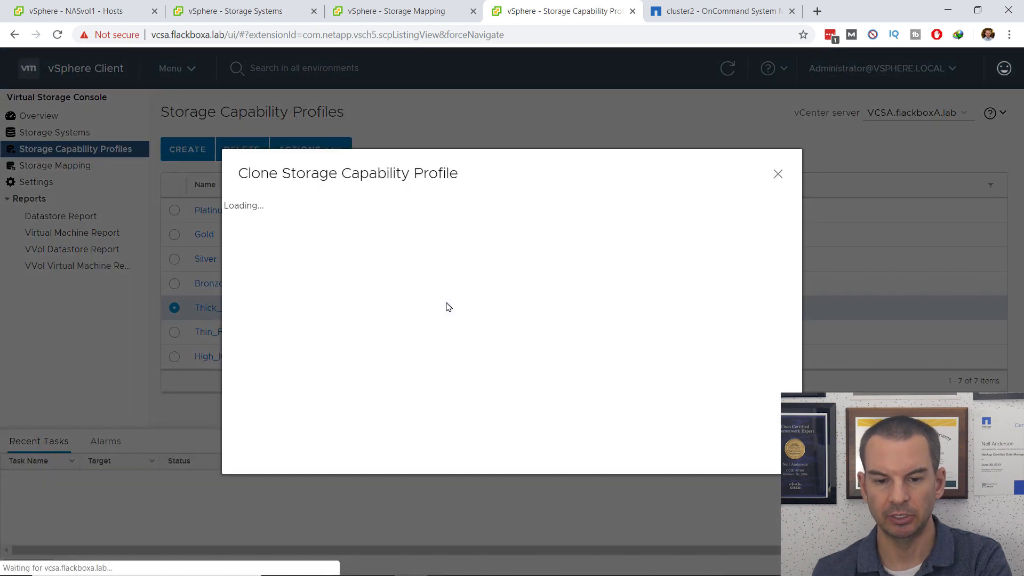
left_click(634, 289)
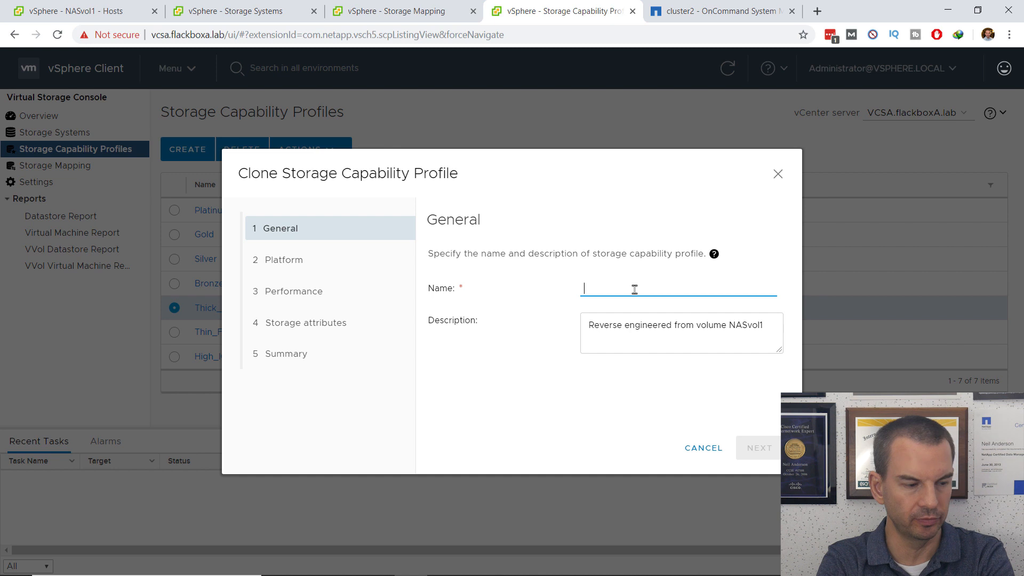
type("Low_IO")
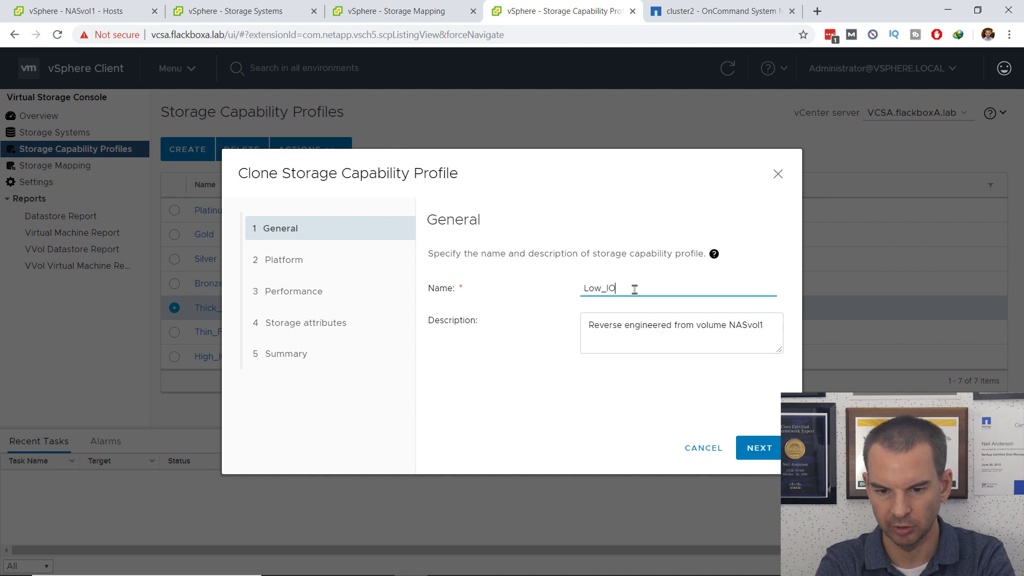
type("PS_dedup_on")
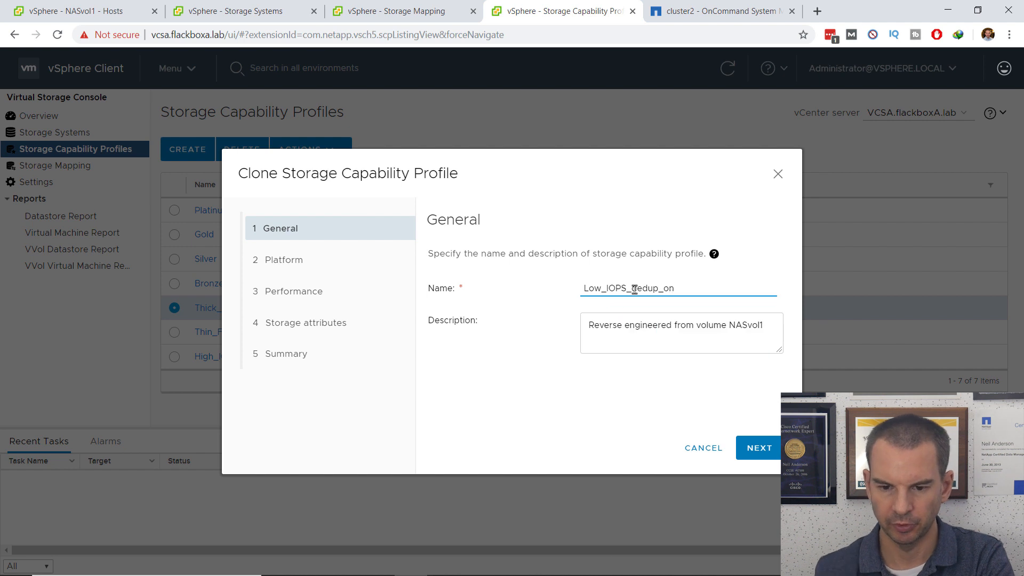
Copy Low_IOPS_dedup_on into the description field and continue to the platform step
left_click_drag(684, 289, 554, 297)
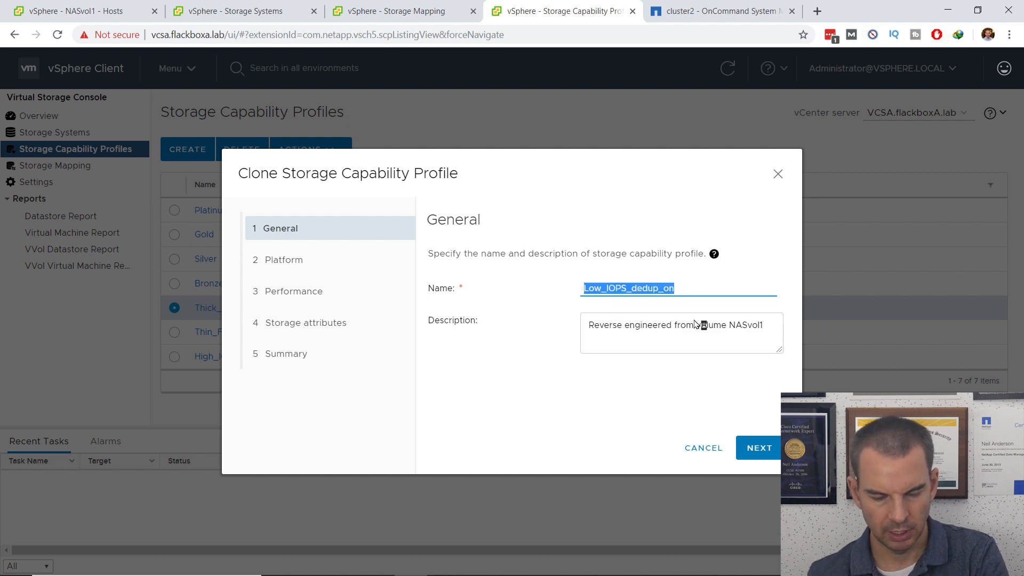
key("ctrl+c")
left_click(661, 326)
key("ctrl+a")
key("ctrl+v")
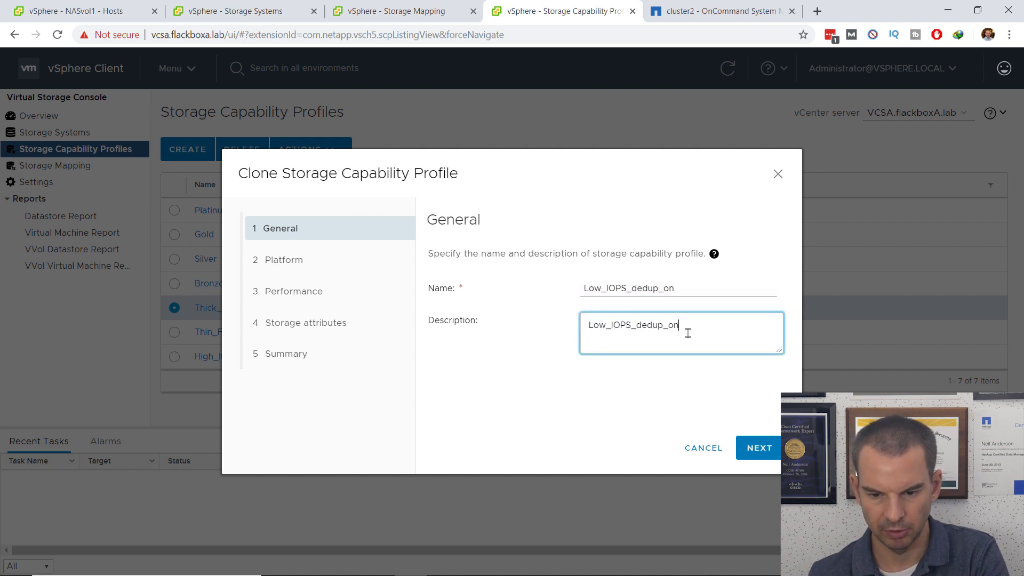
left_click(744, 450)
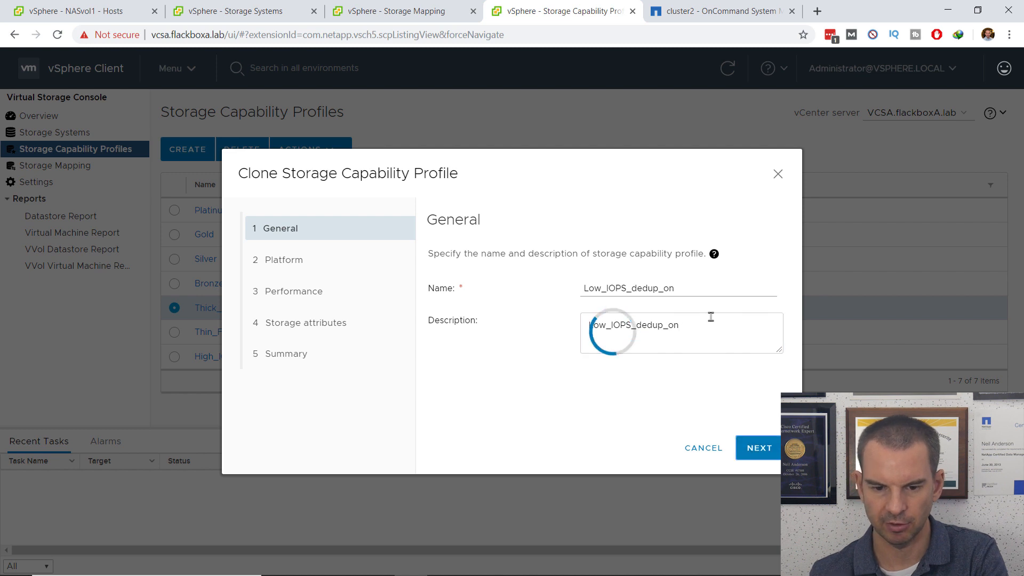
Limit performance with a QoS policy group of 500 max IOPS
left_click(762, 452)
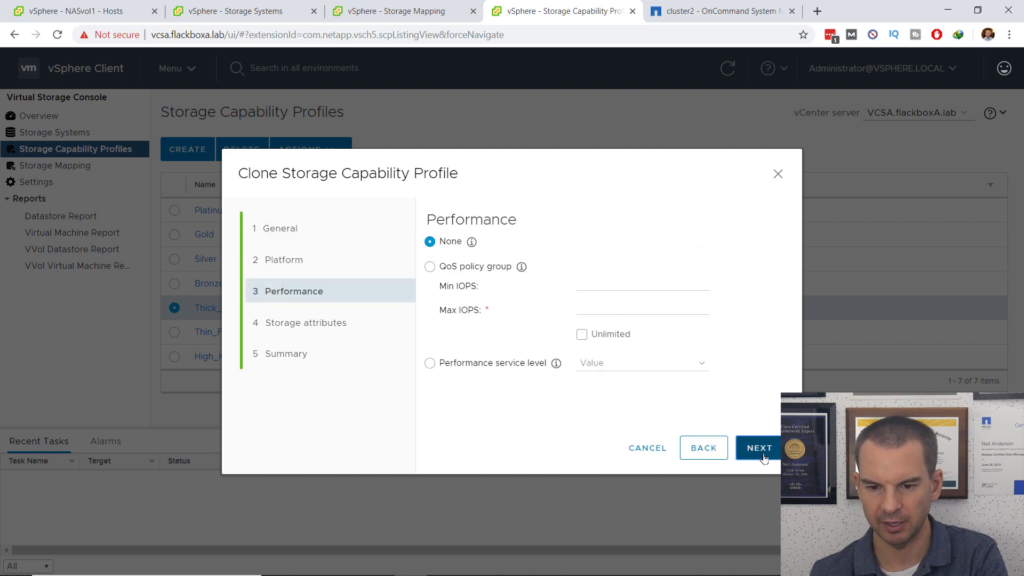
left_click(430, 266)
left_click(587, 312)
type("500")
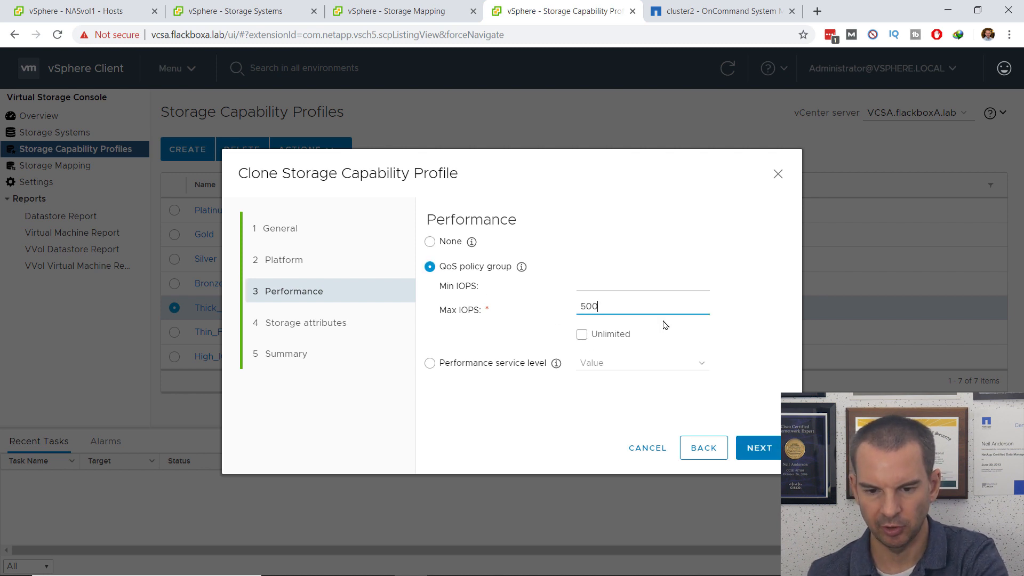
left_click(759, 449)
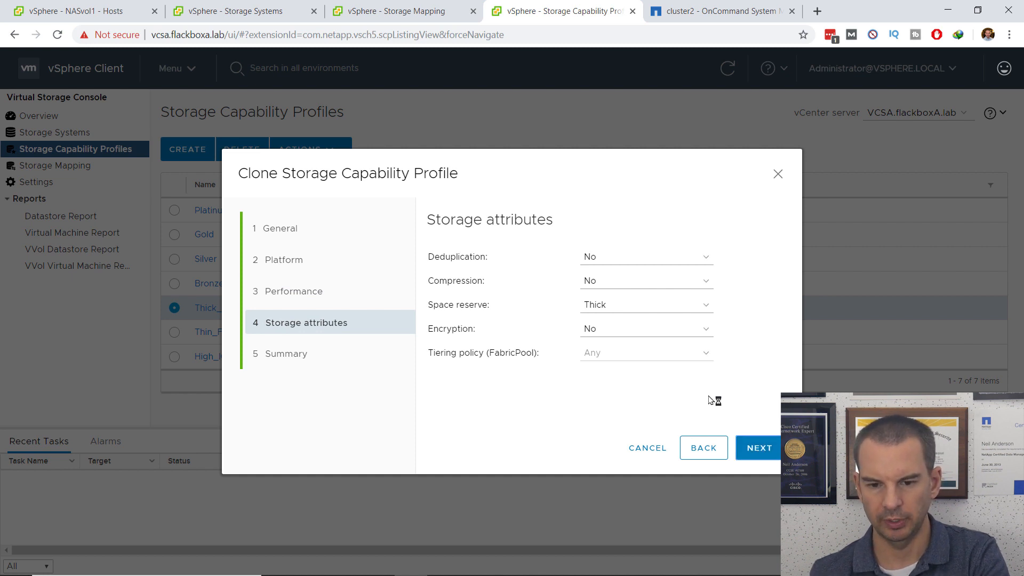
Set deduplication to Yes and finish creating the Low_IOPS_dedup_on profile
left_click(677, 256)
left_click(620, 271)
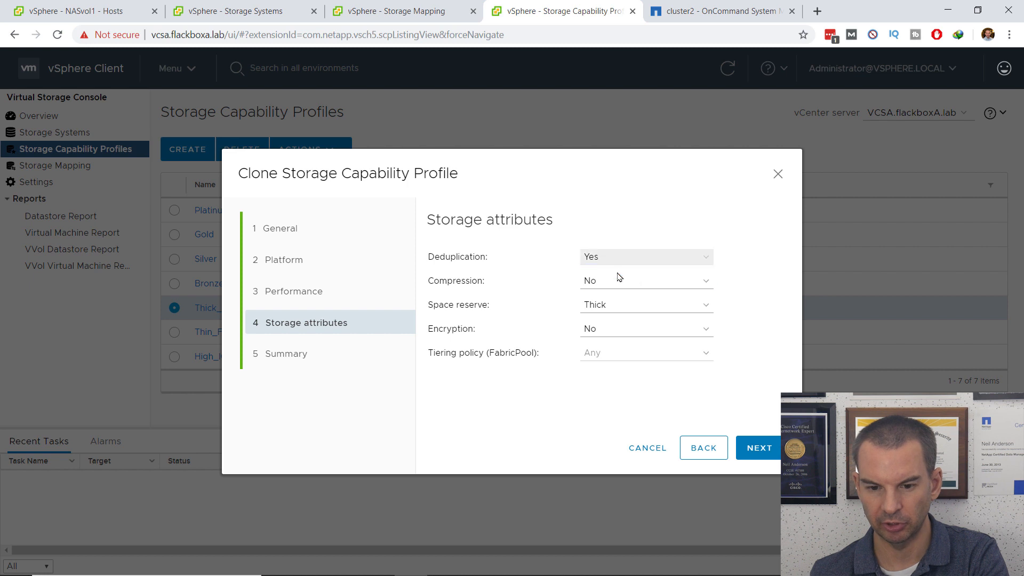
left_click(755, 448)
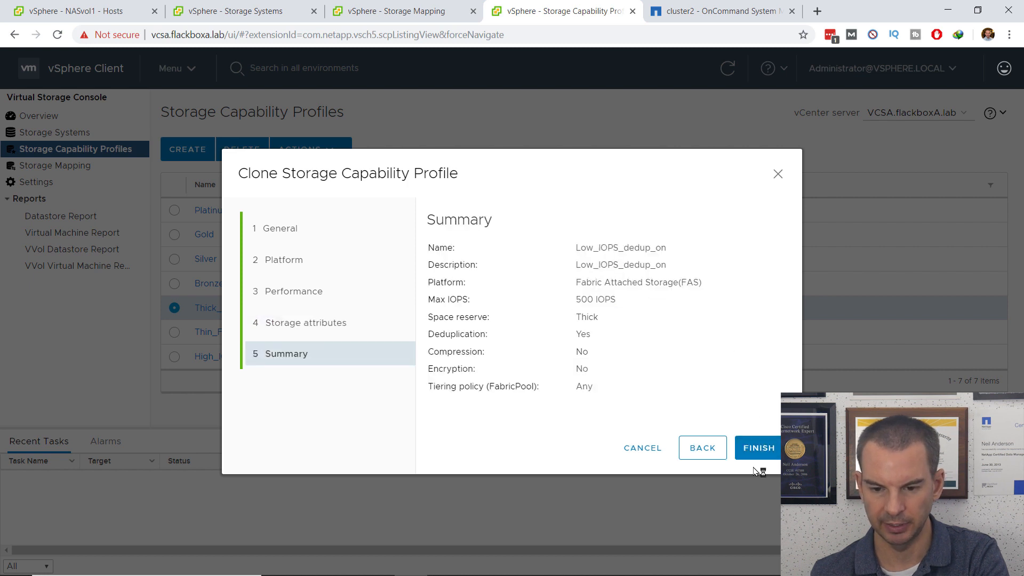
left_click(758, 446)
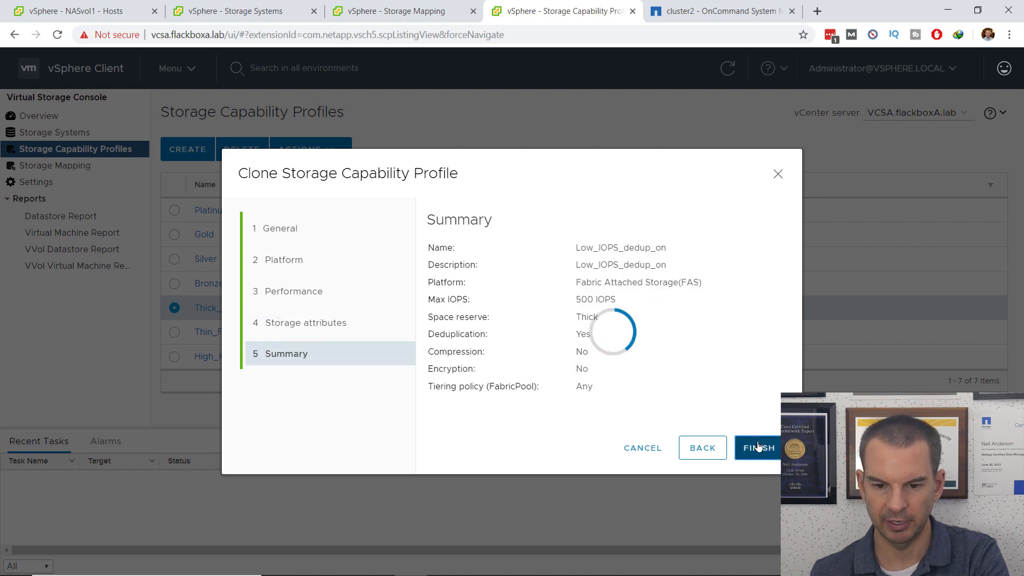